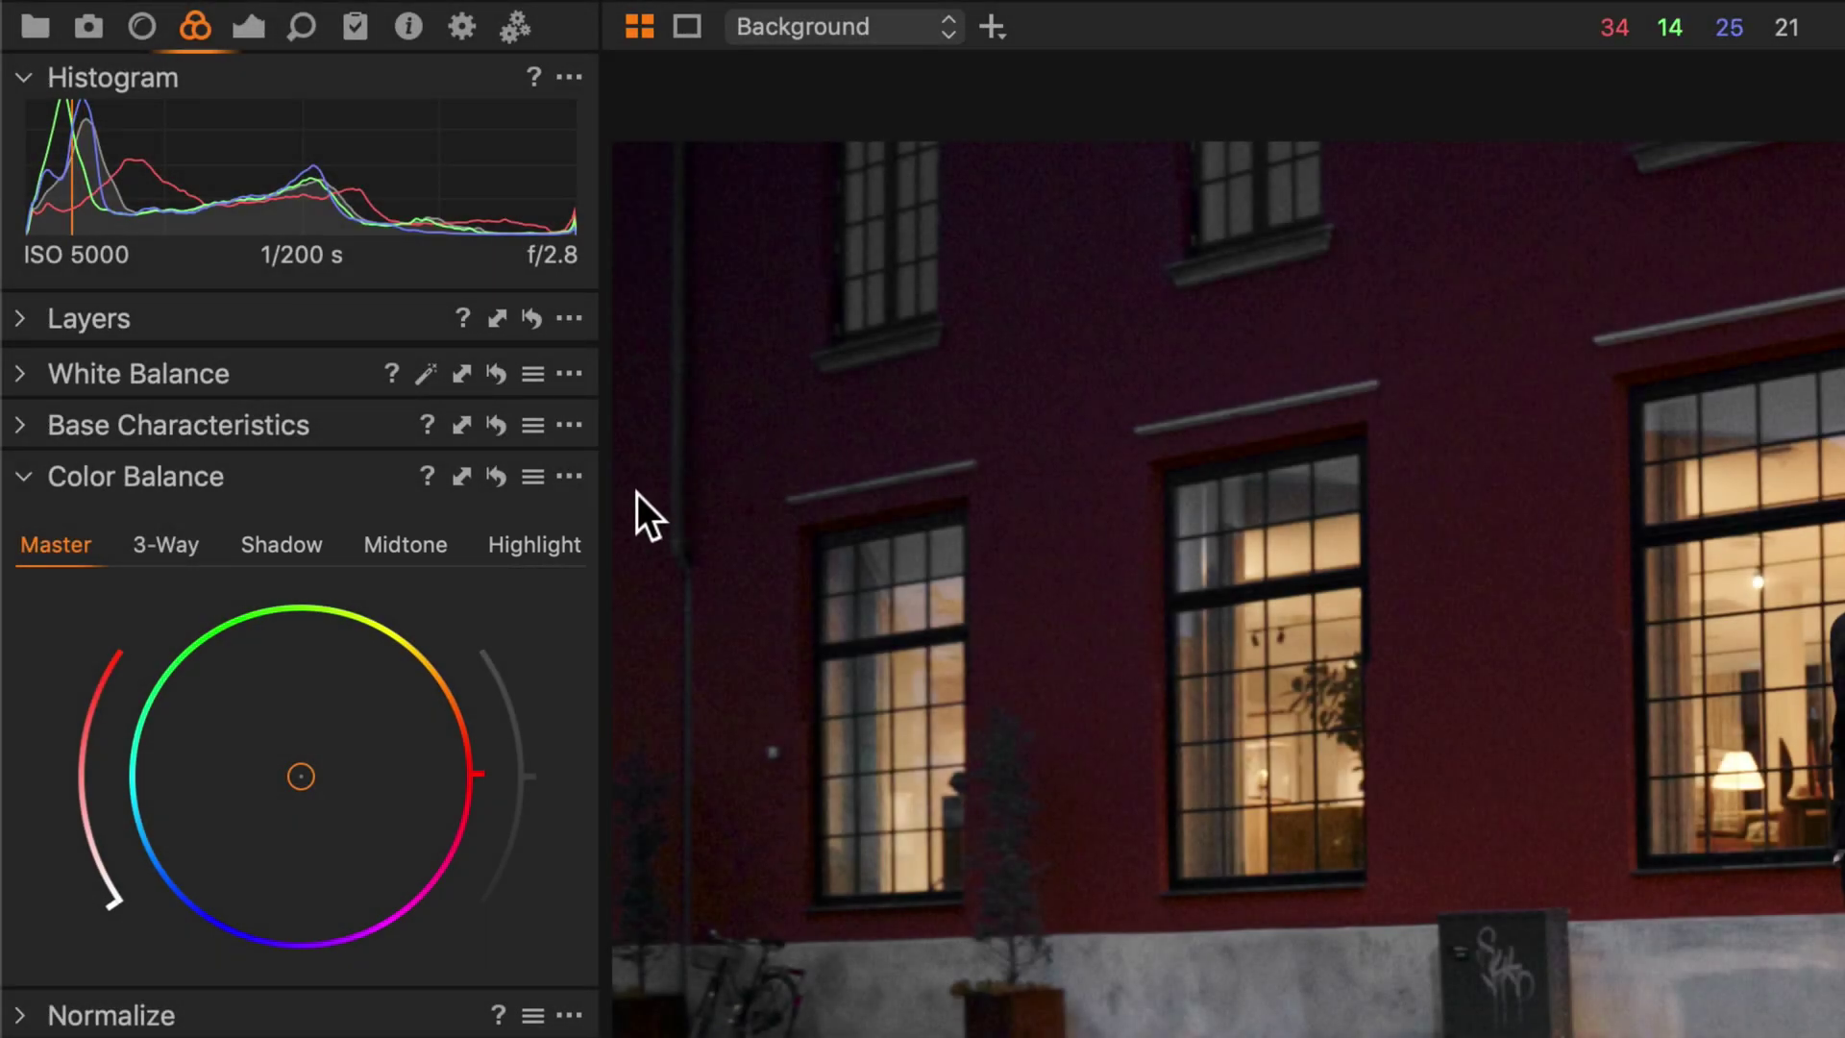
Preview the Shadow, Midtone and Highlight tabs, then float Color Balance over the photo and enlarge it
left_click(305, 546)
left_click(417, 544)
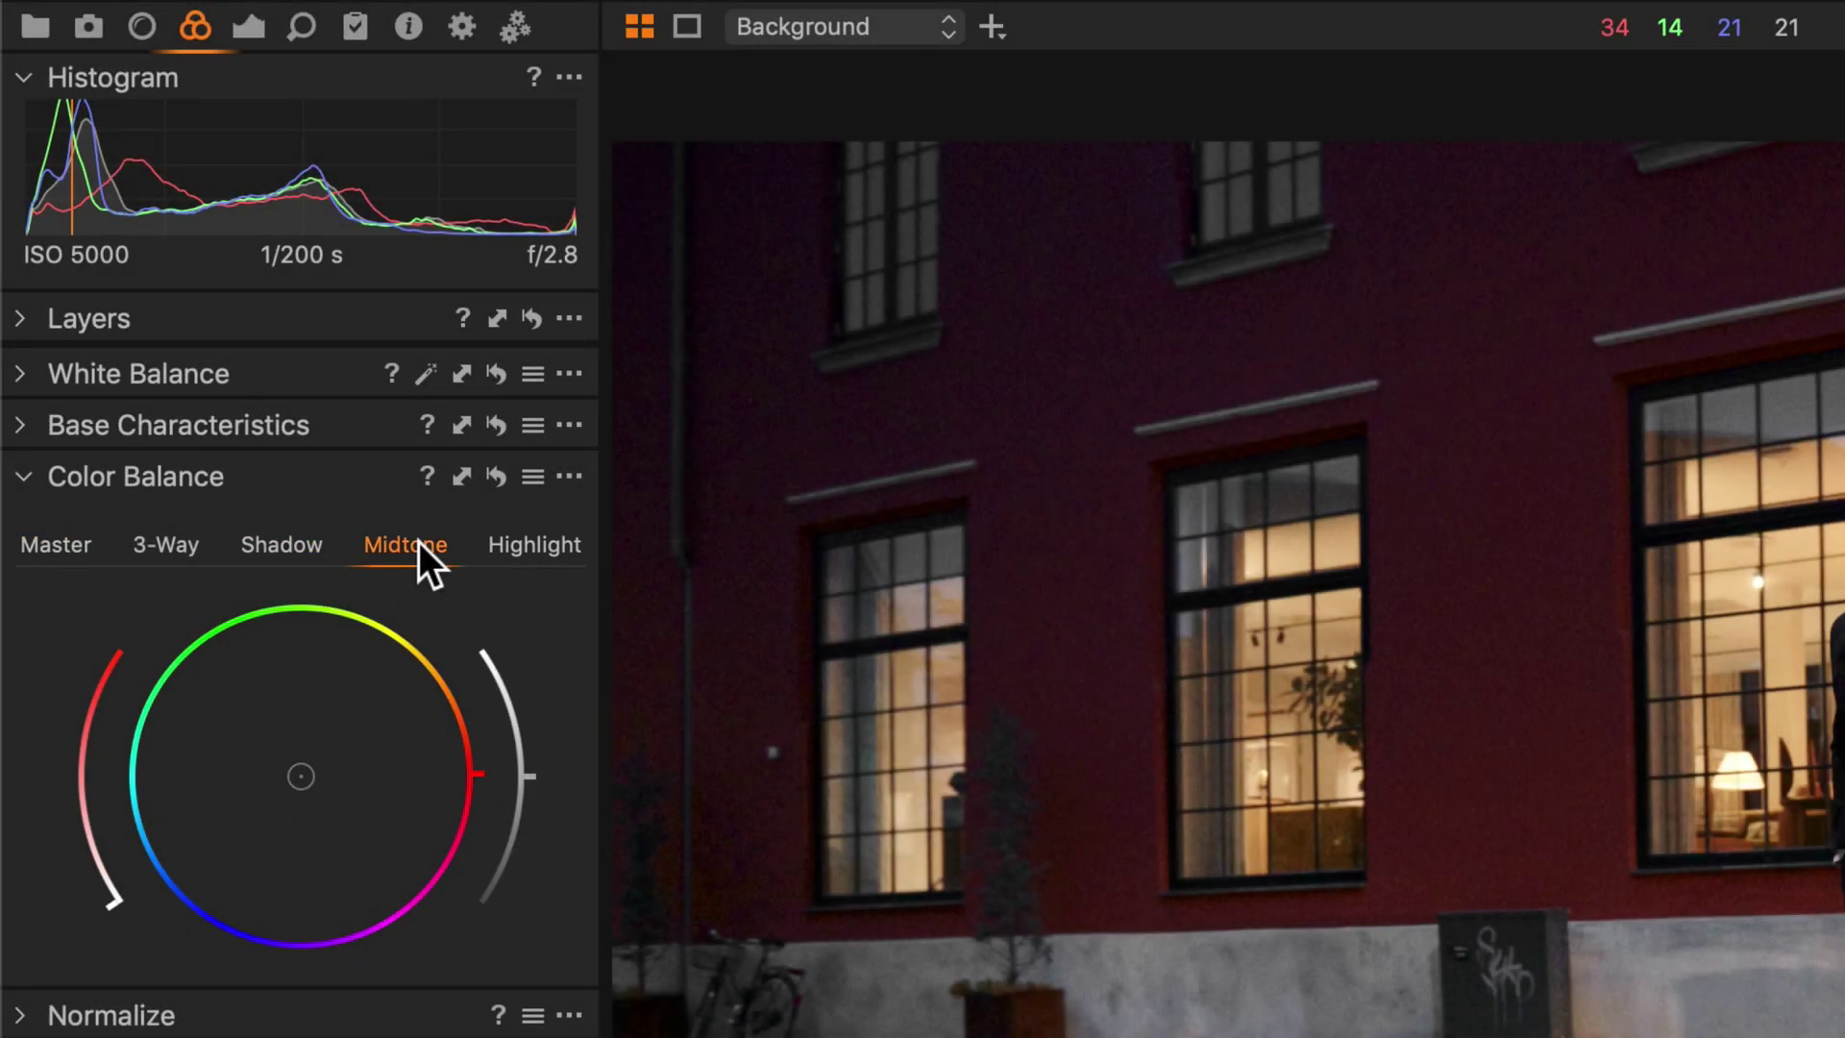
left_click(550, 540)
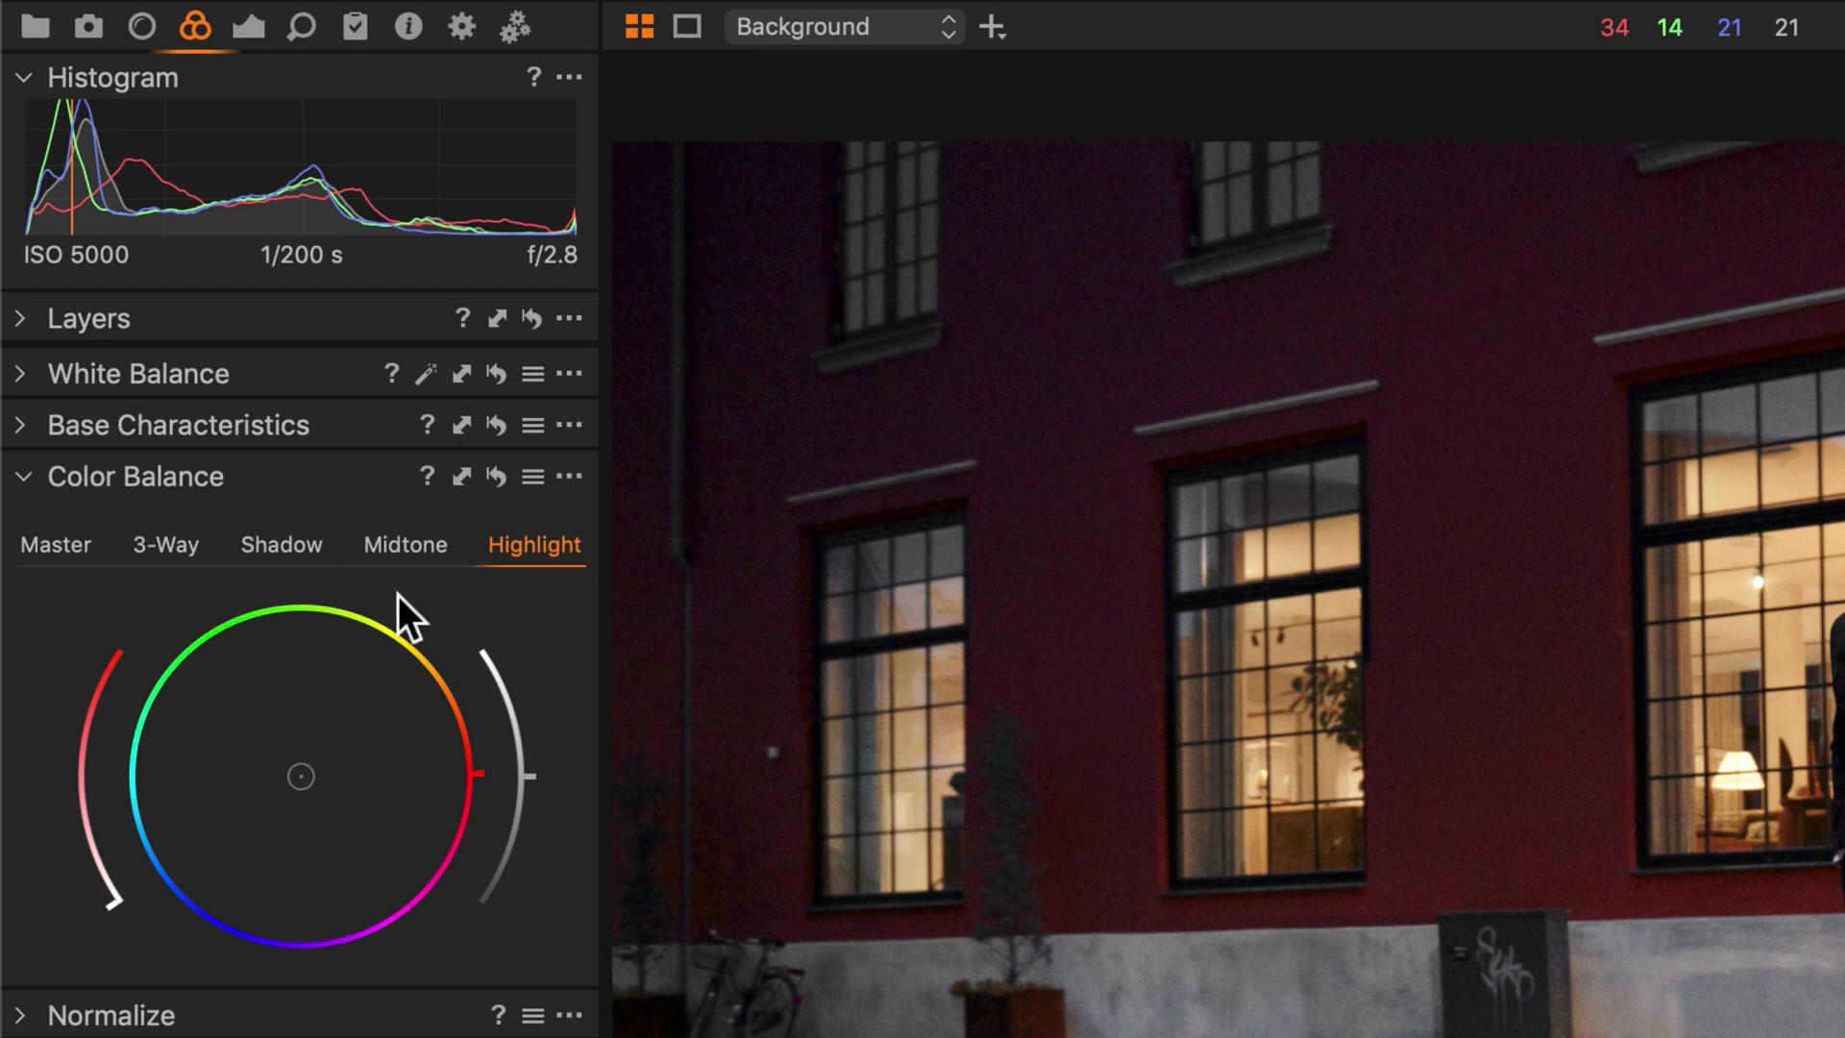
left_click(188, 544)
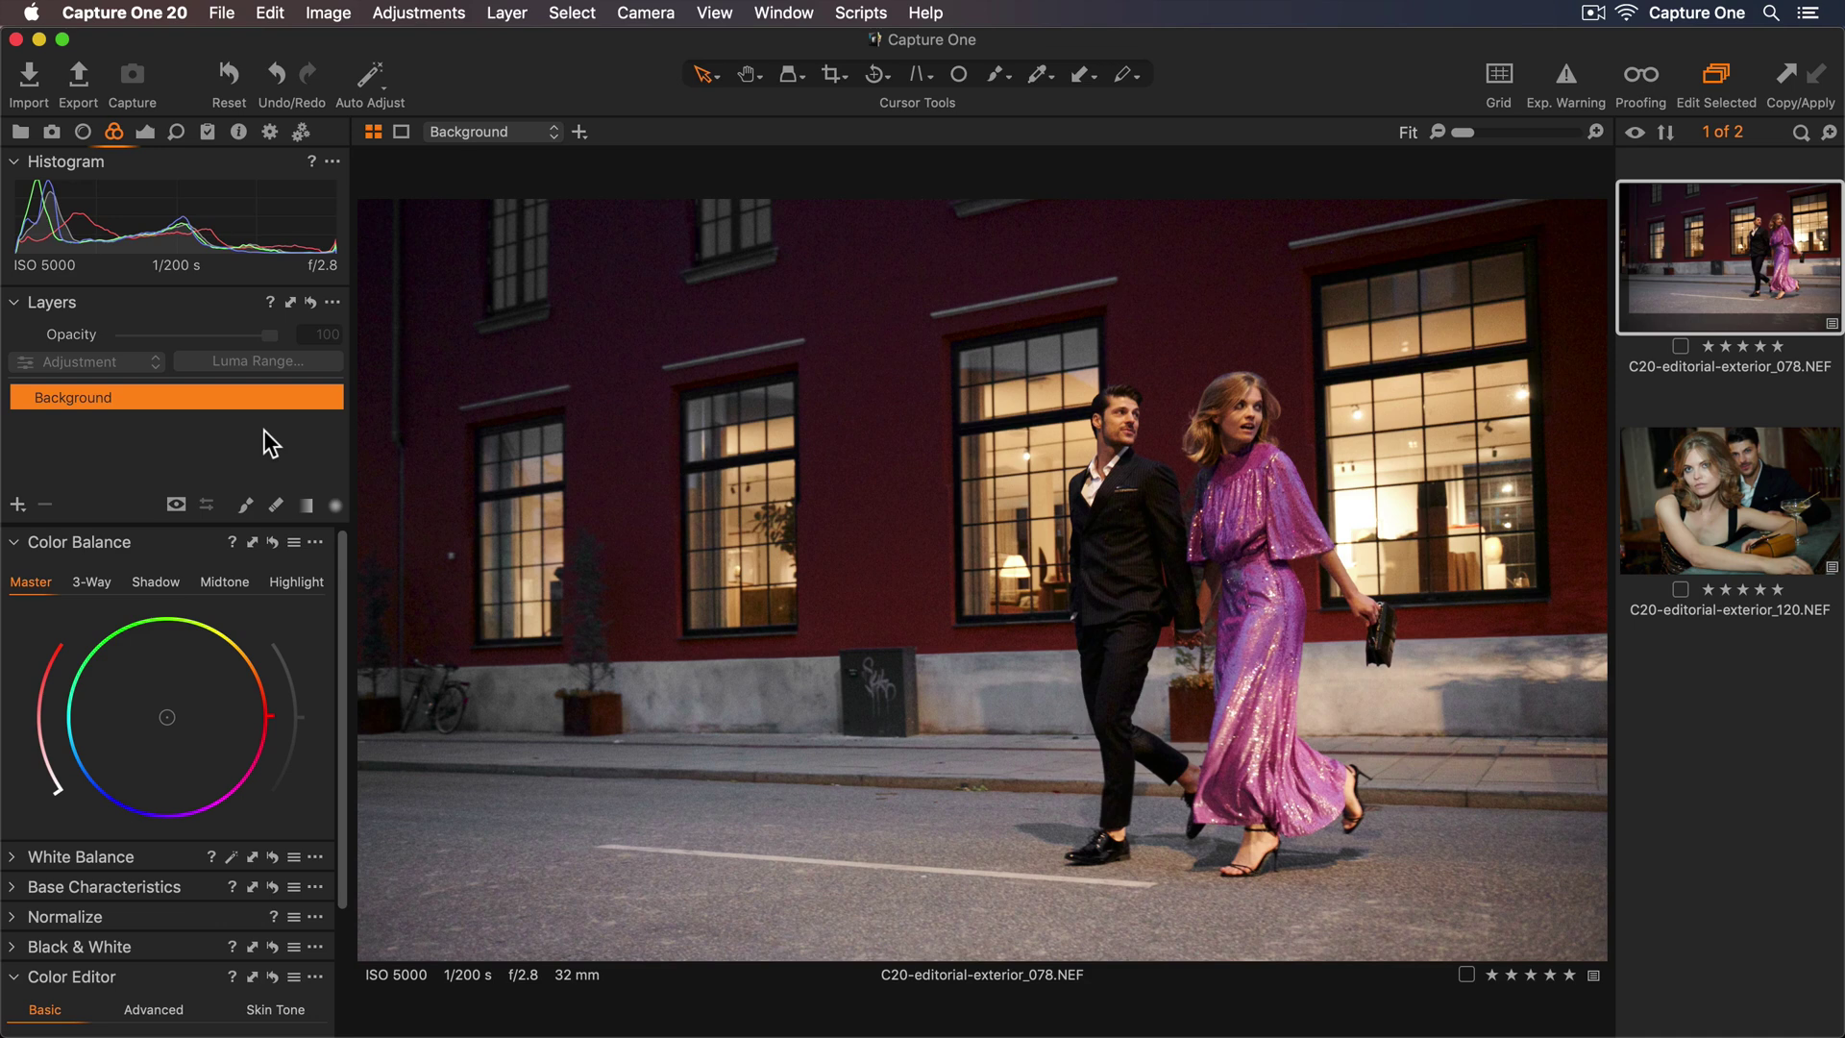
left_click_drag(175, 544, 576, 291)
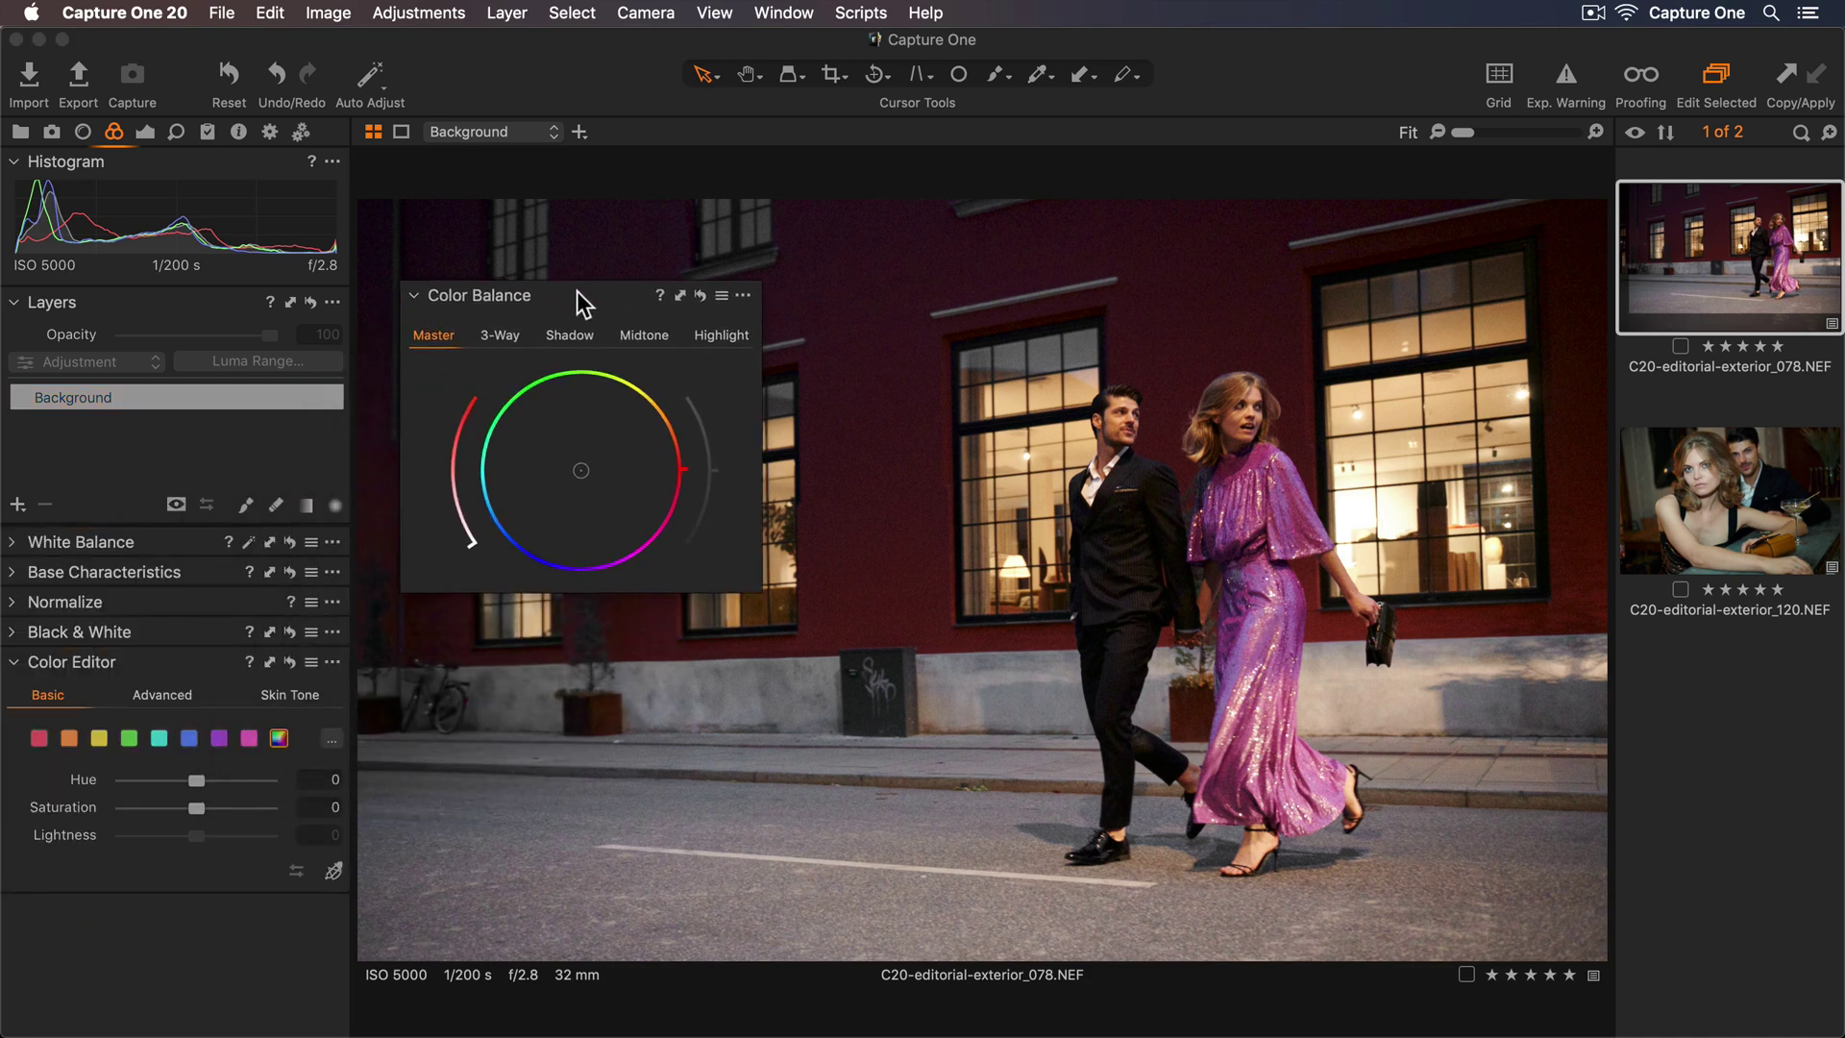
left_click_drag(766, 581, 885, 795)
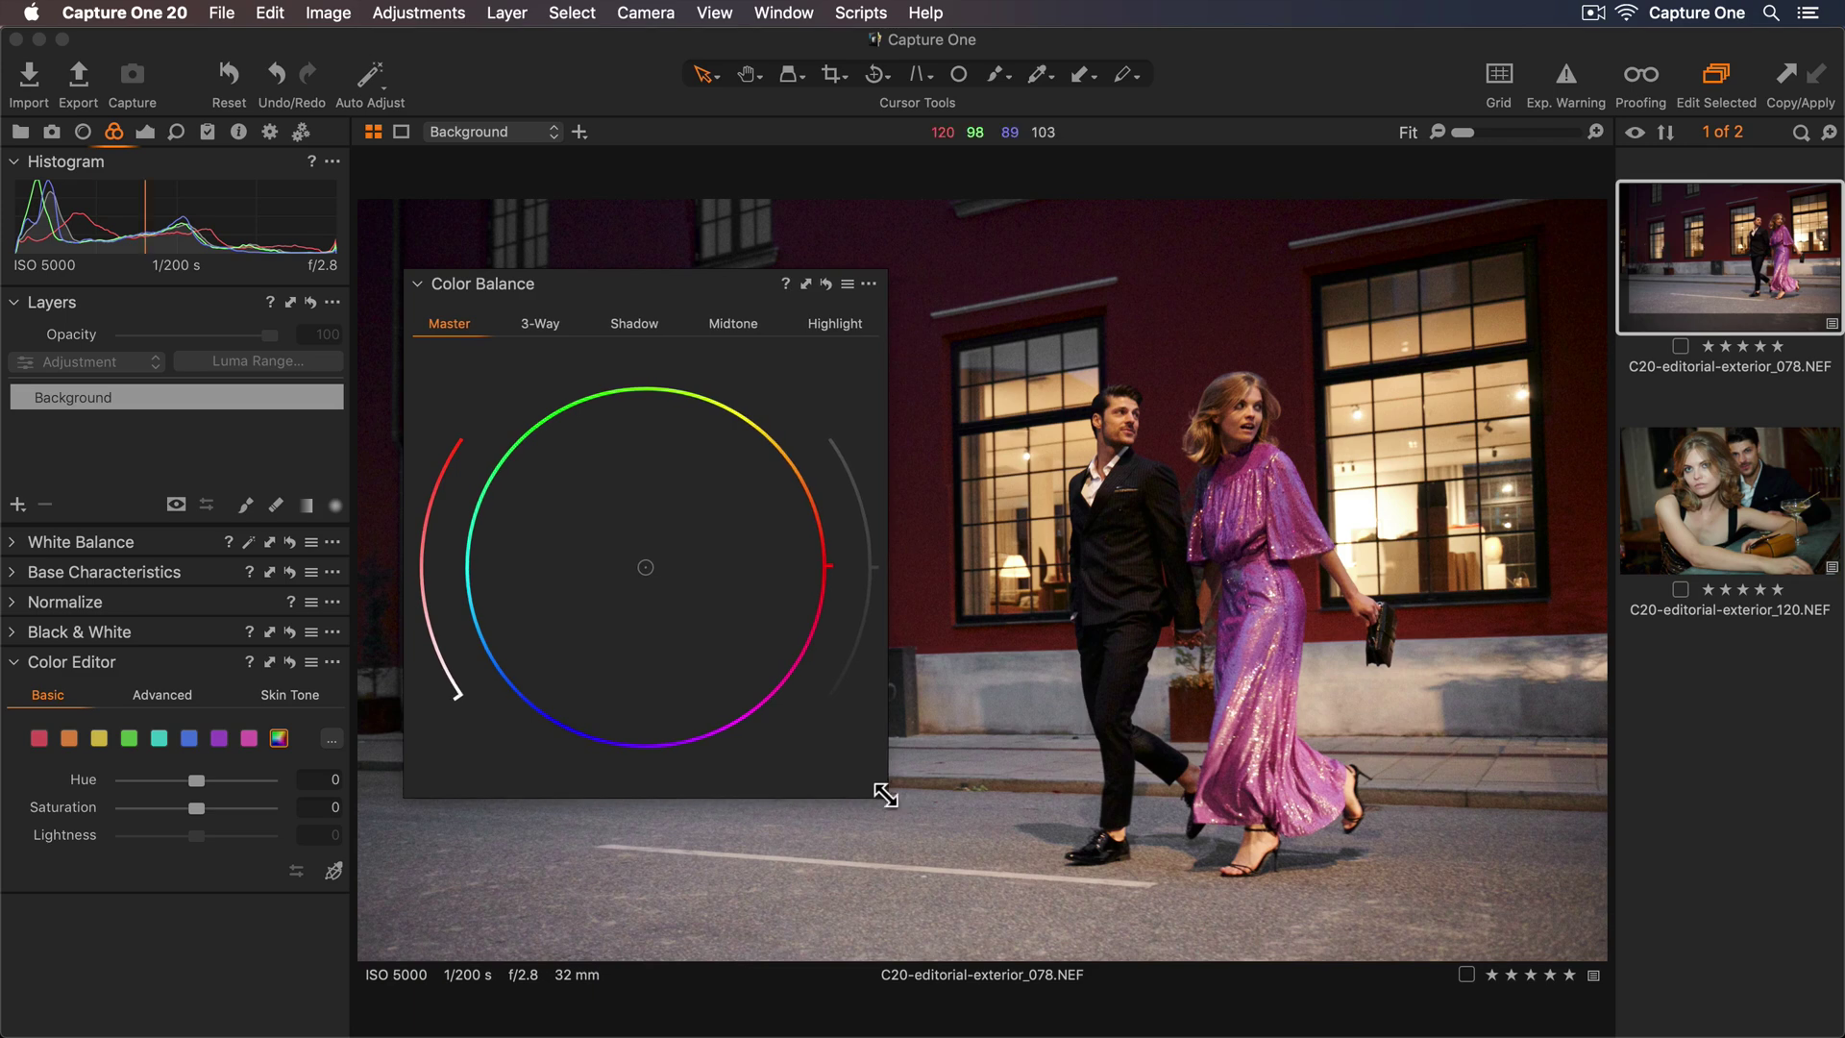
On the Shadow wheel, replace a green tint with purple-magenta and brighten the shadows slightly
left_click(644, 325)
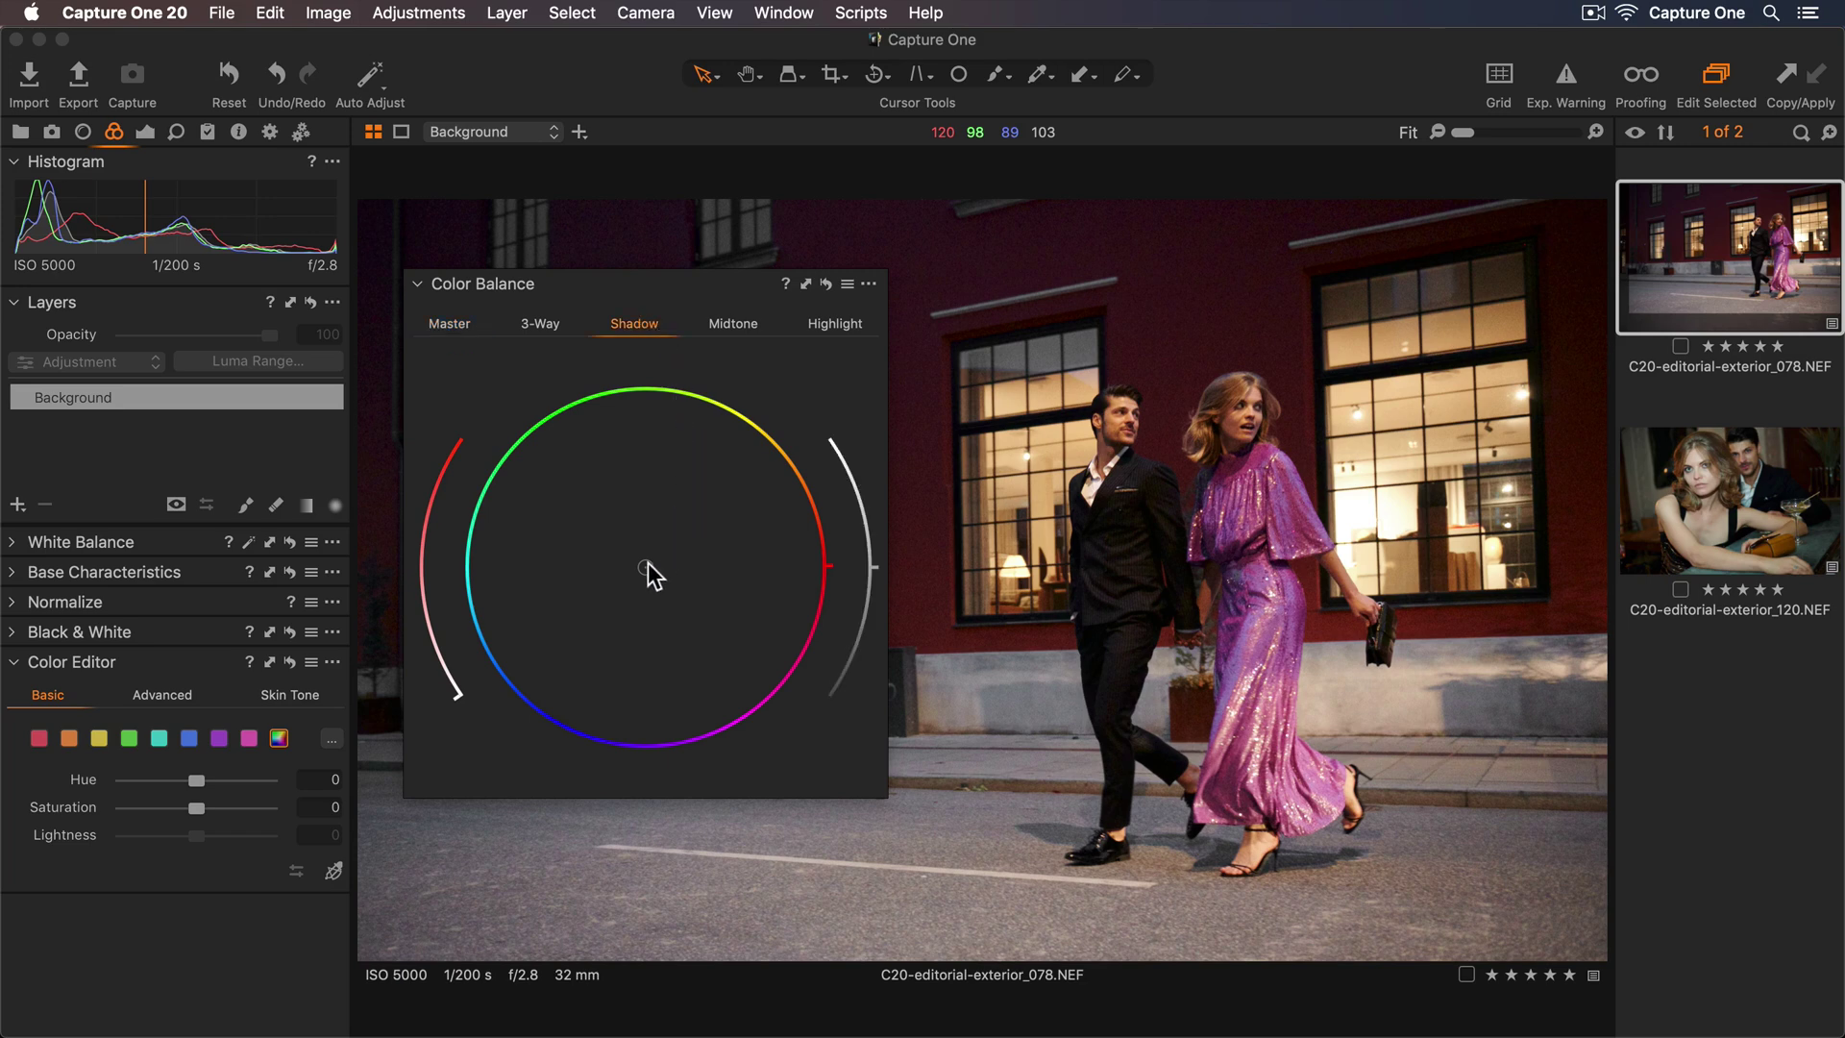
left_click_drag(647, 567, 588, 517)
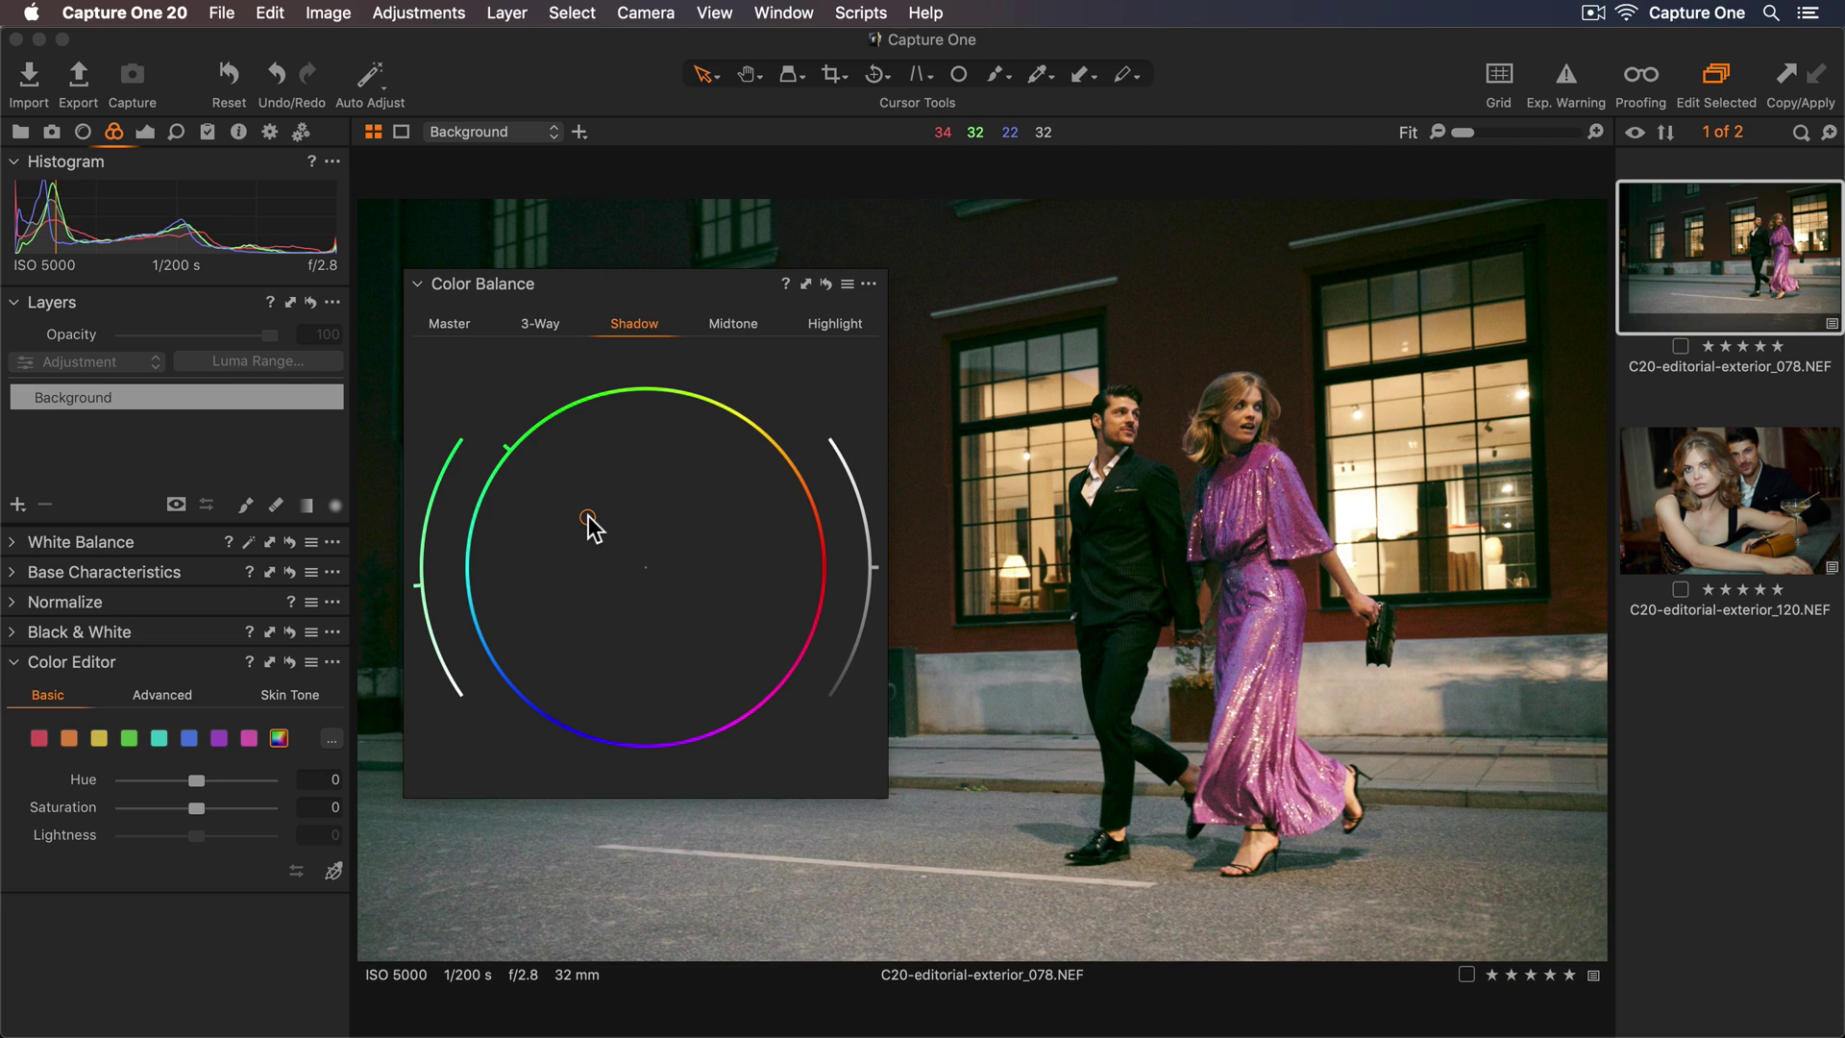
double_click(588, 516)
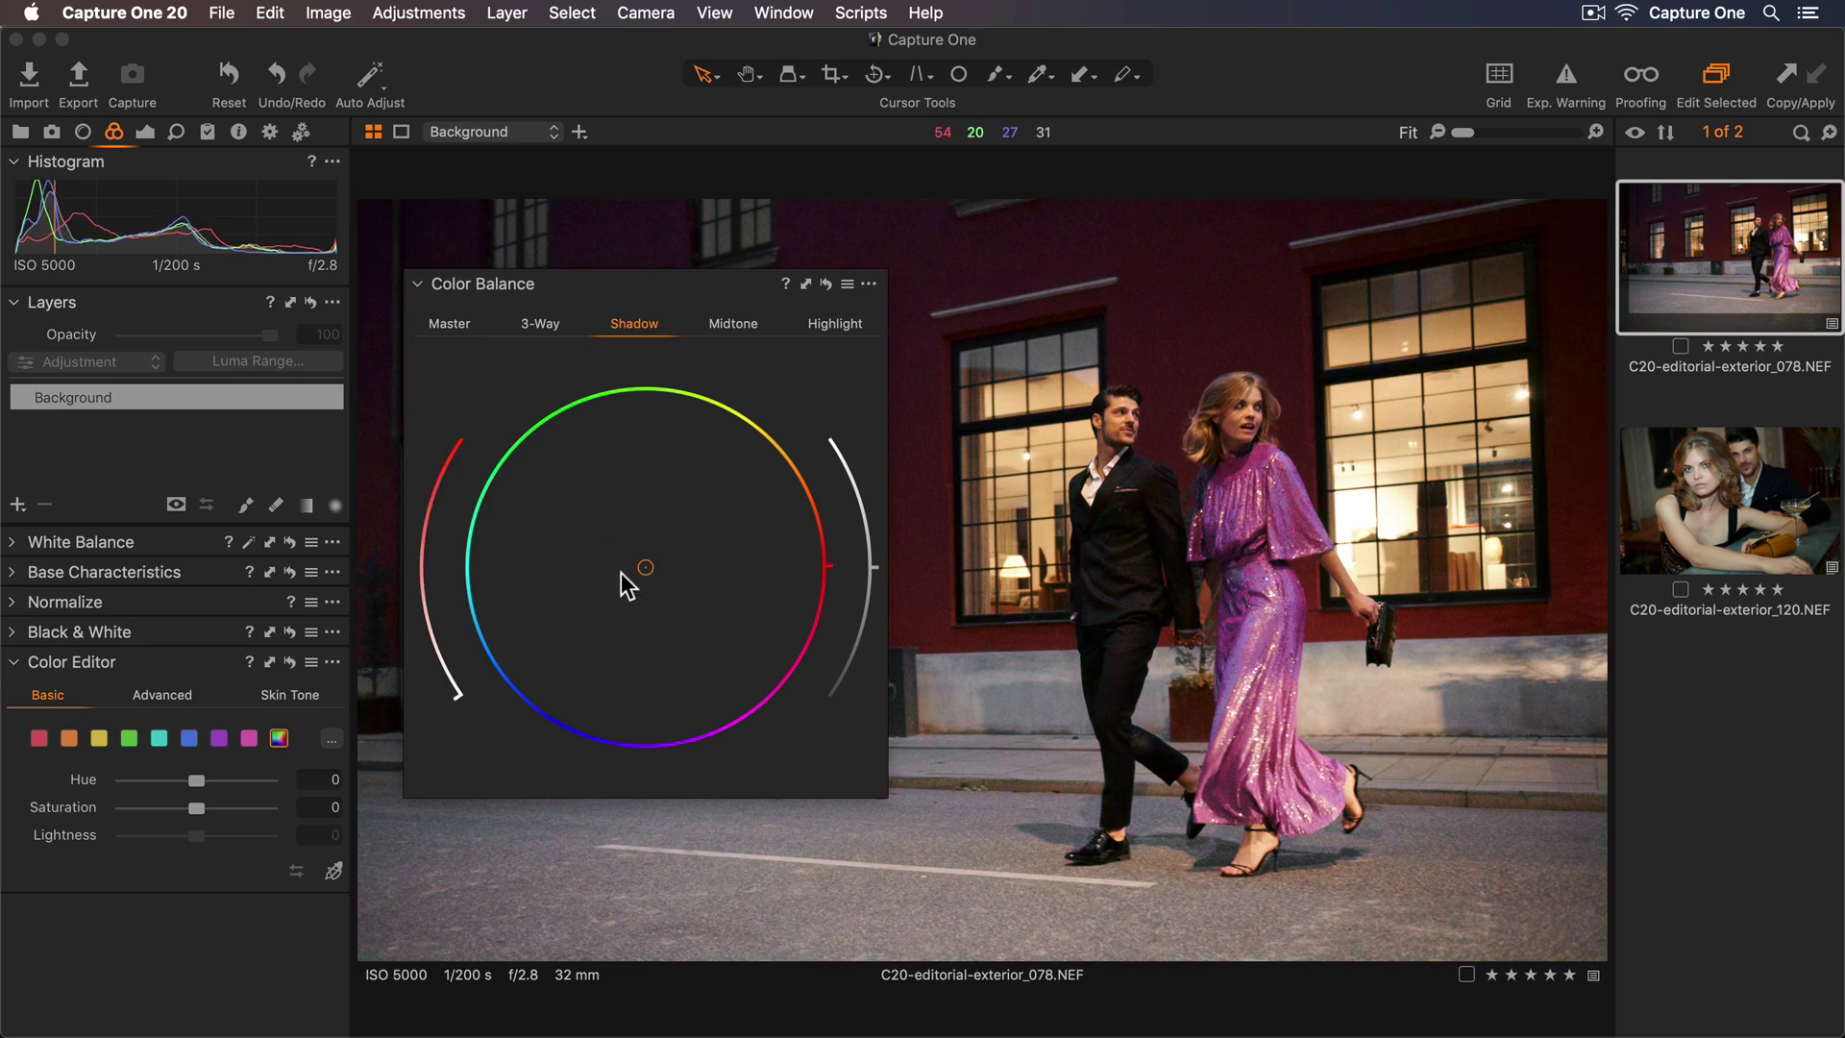
left_click_drag(643, 566, 663, 600)
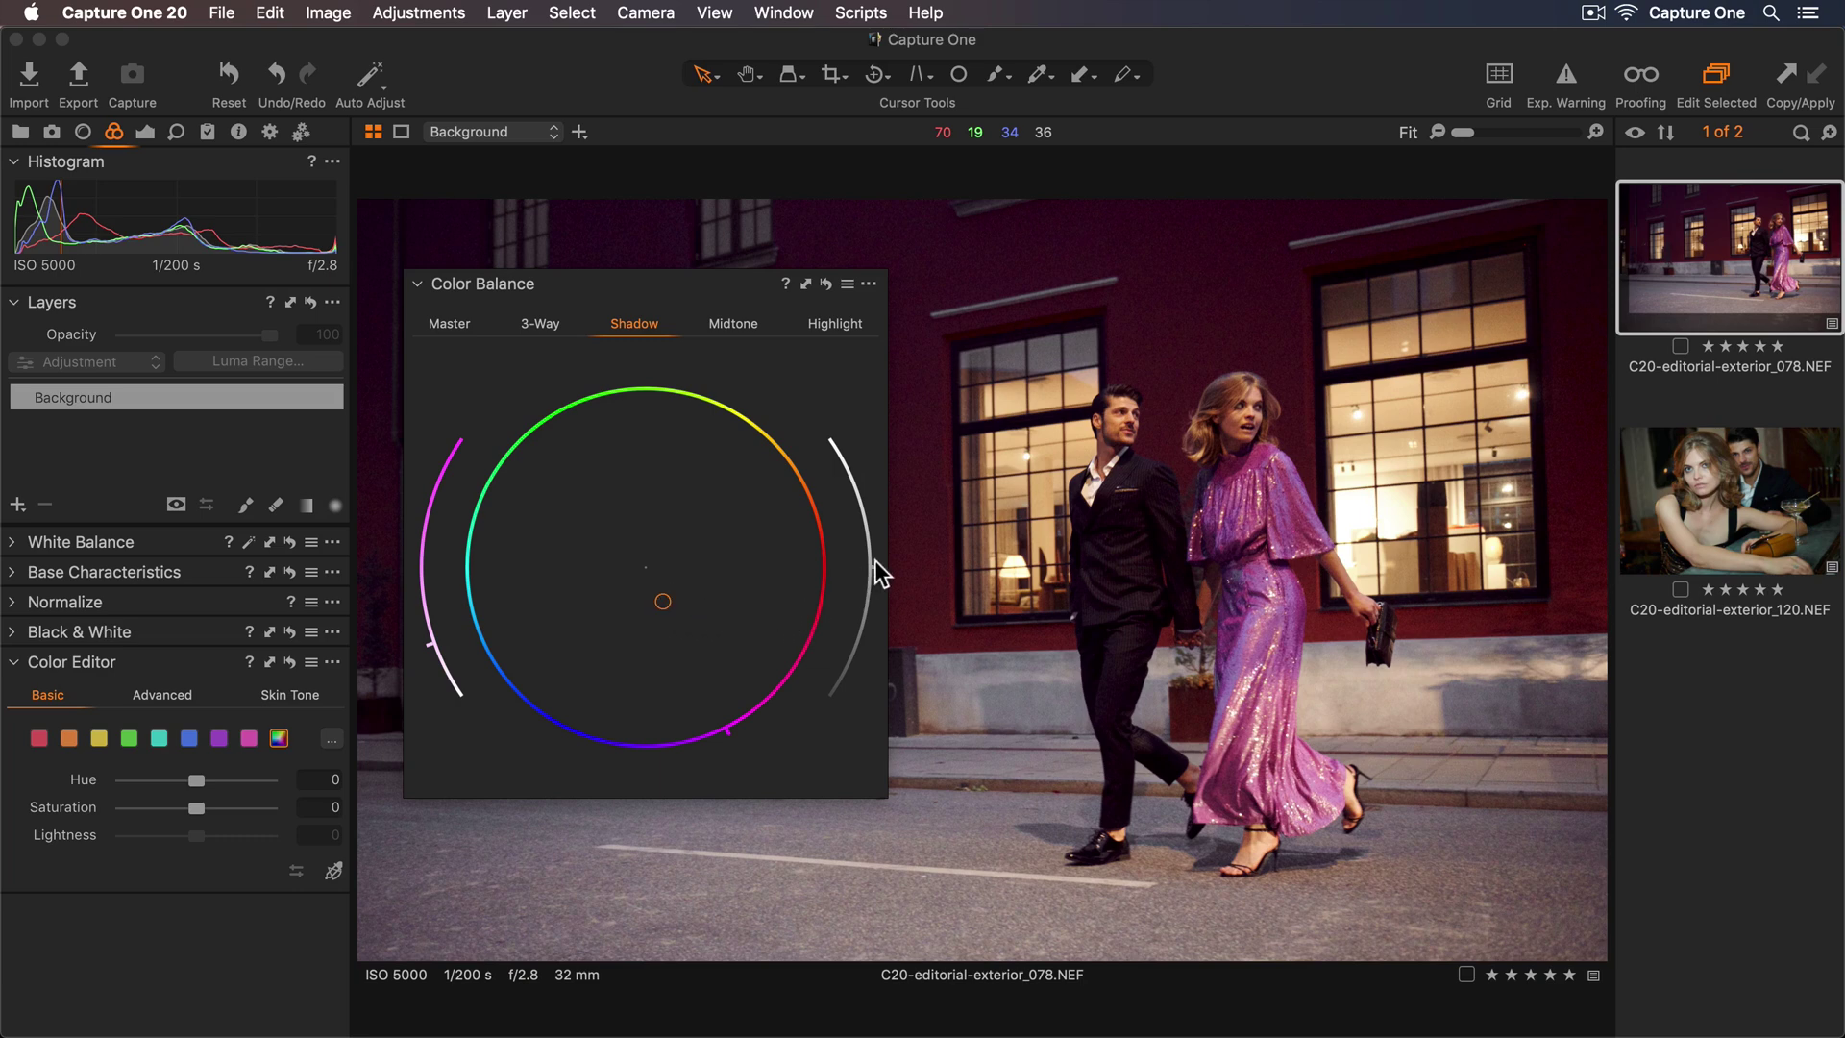
left_click_drag(878, 576, 881, 615)
On the Midtone wheel, shift the tint toward orange and raise midtone lightness
left_click(745, 327)
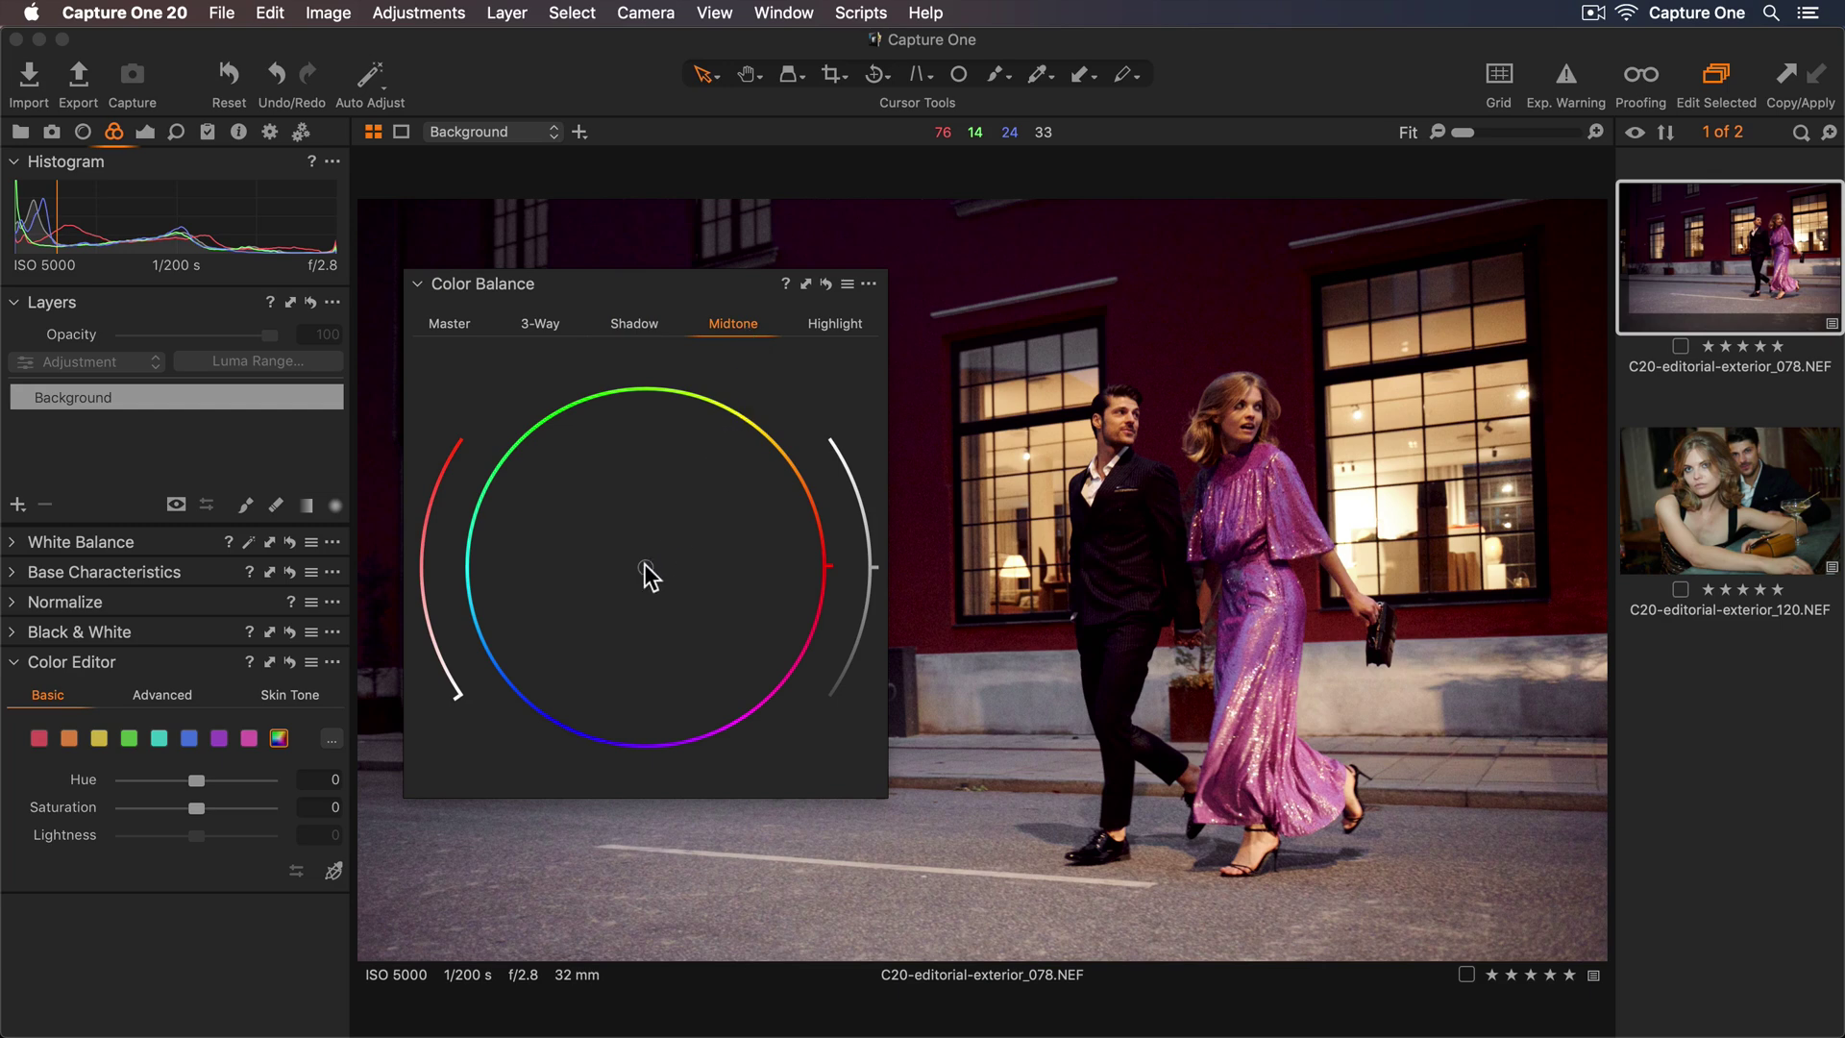
mouse_move(646, 573)
left_mouse_down()
mouse_move(700, 548)
mouse_move(687, 560)
left_mouse_up()
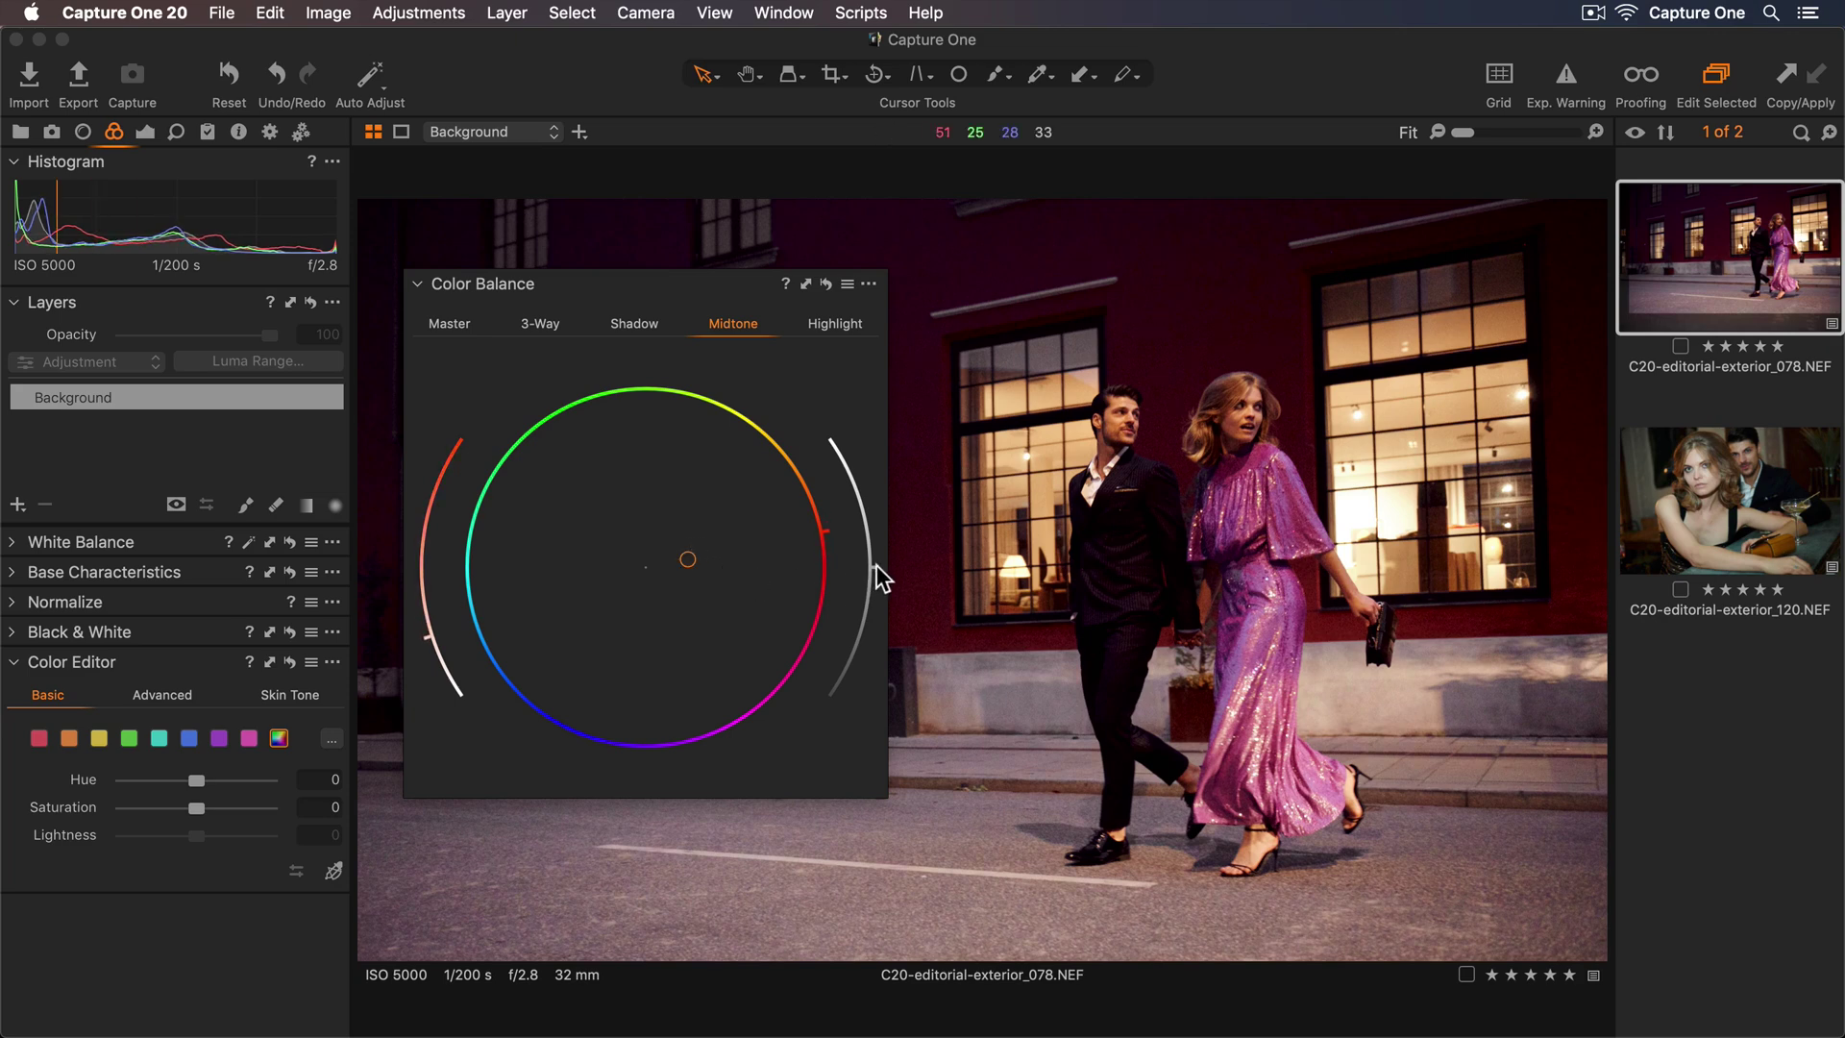
left_click_drag(879, 576, 881, 521)
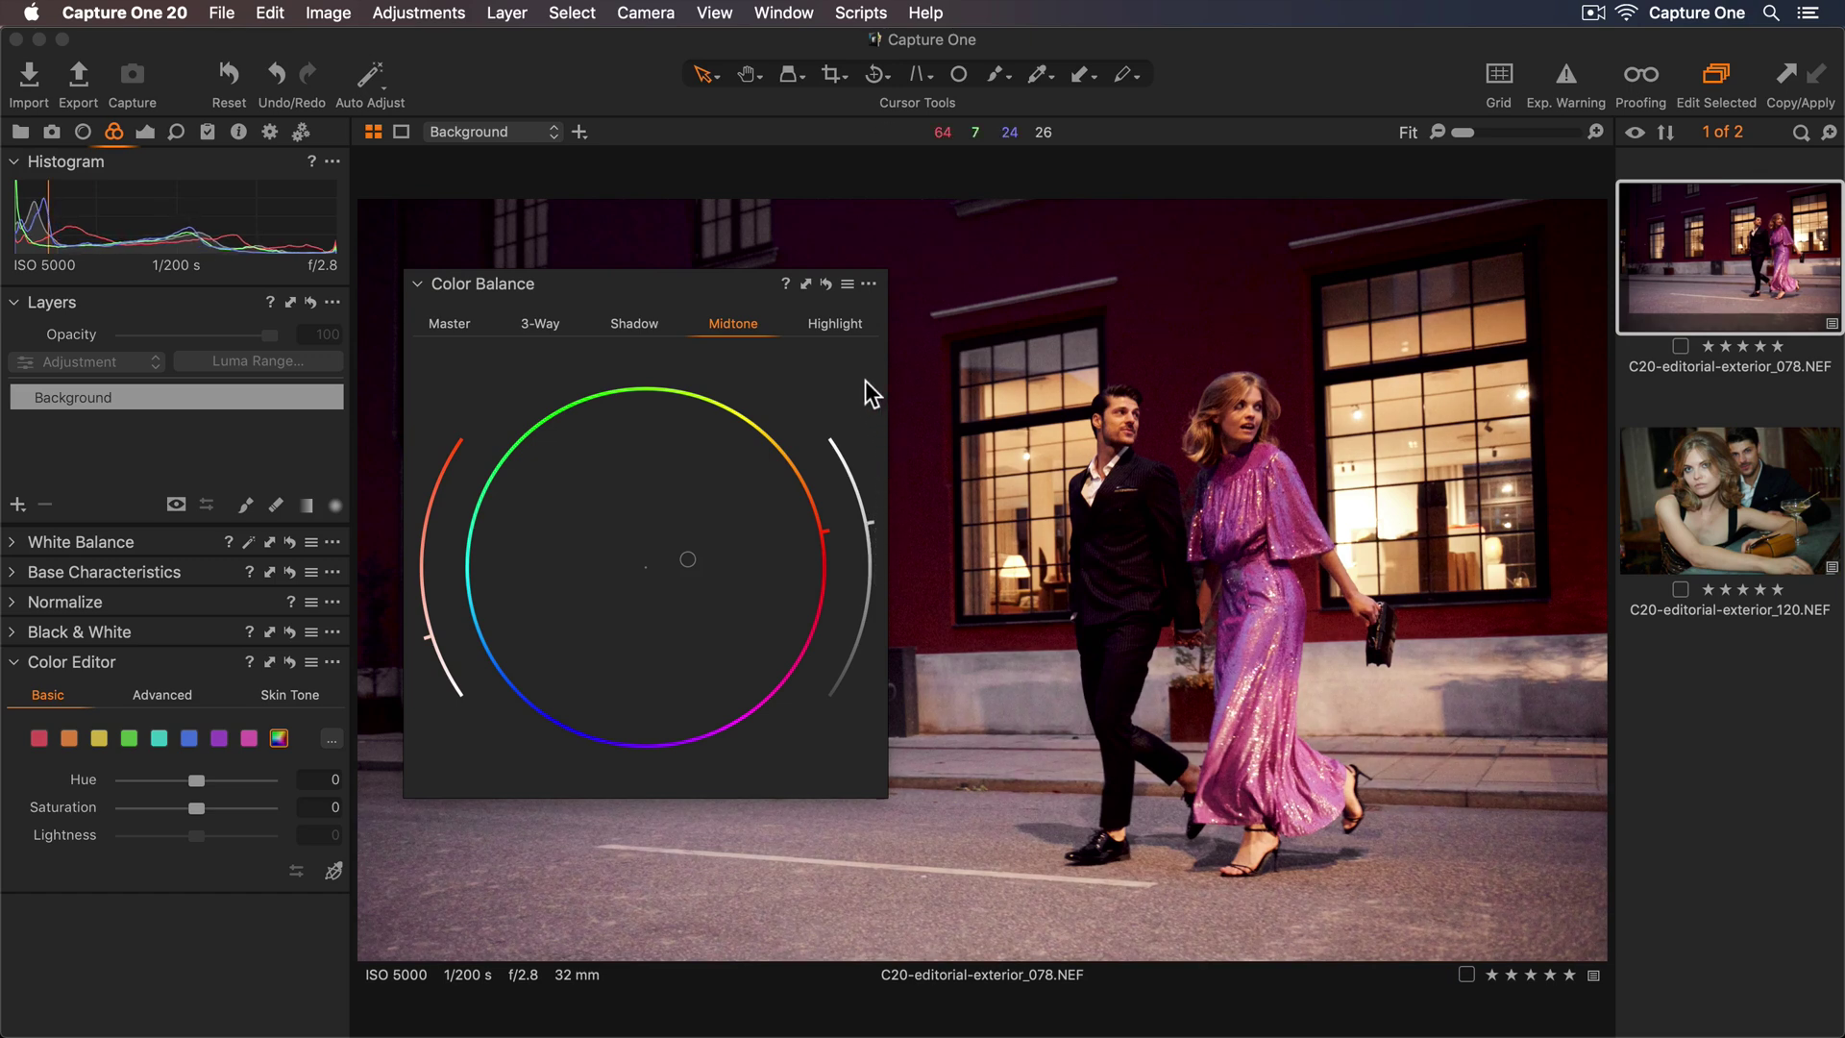
On the Highlight wheel, tint toward warm red-orange and lift highlight lightness
left_click(838, 325)
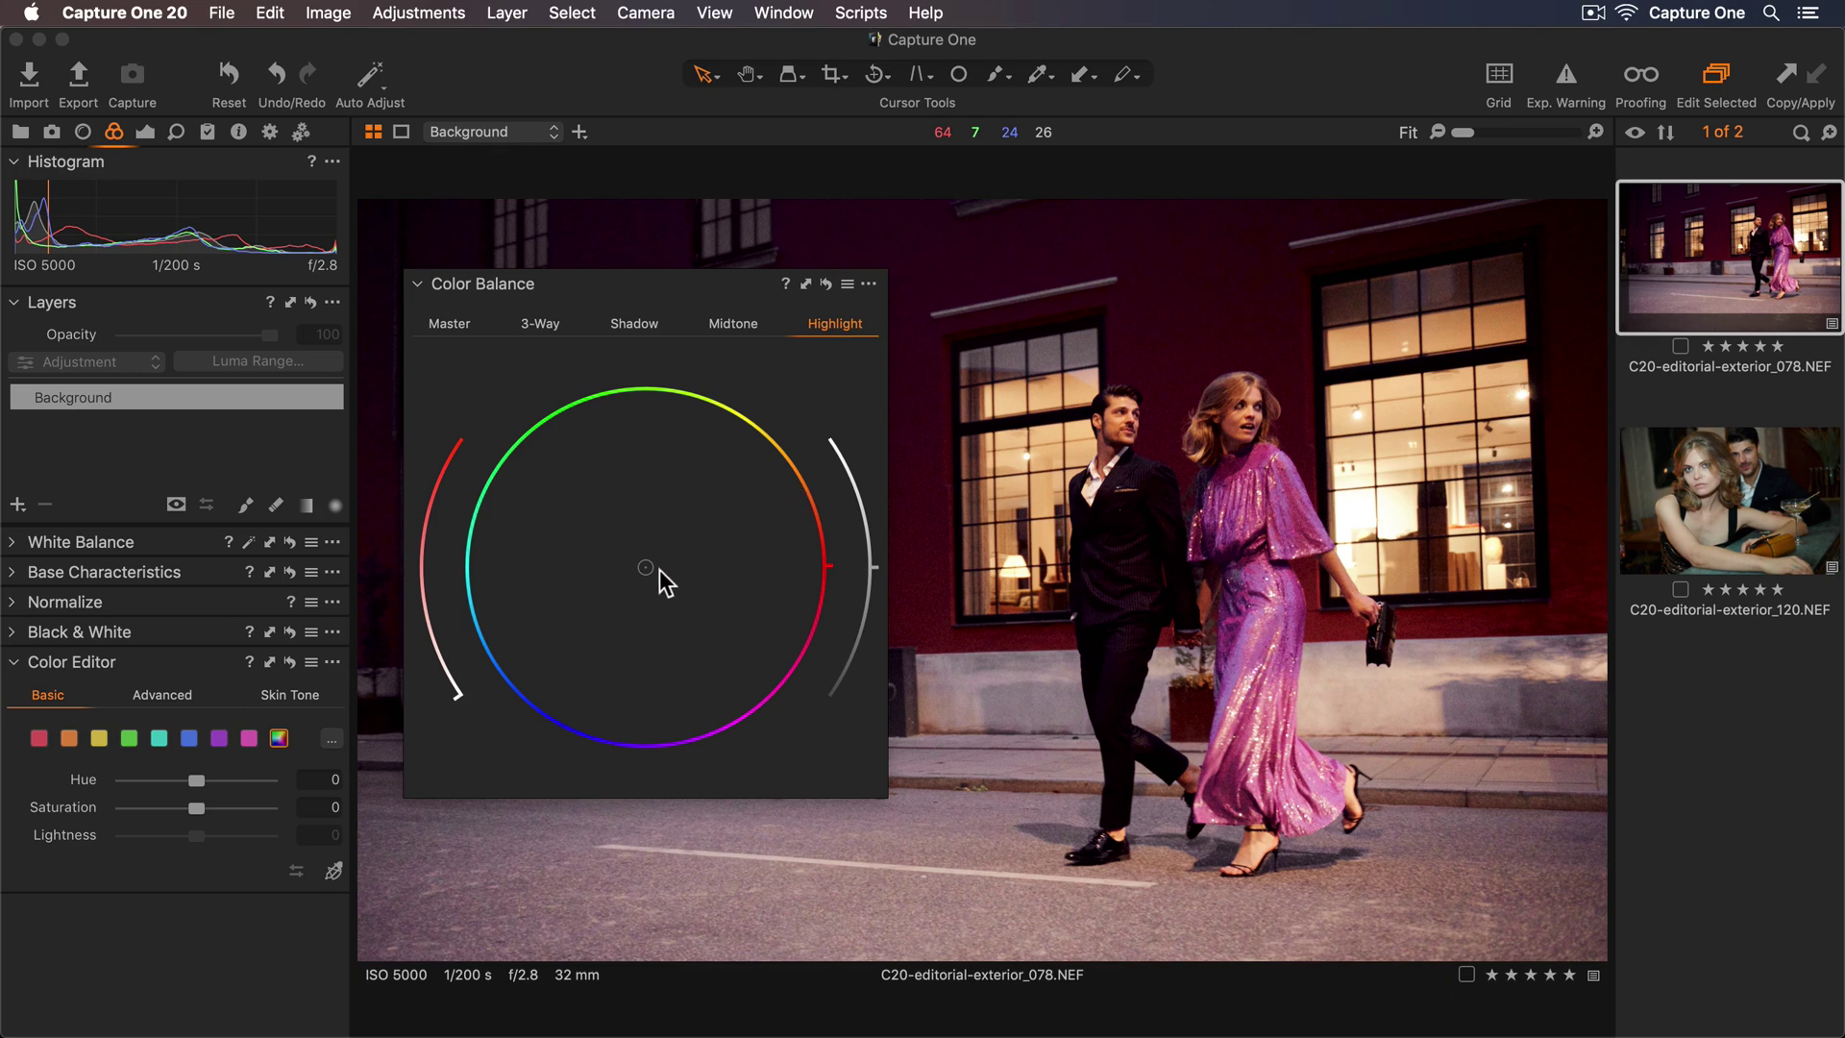
left_click_drag(647, 565, 705, 543)
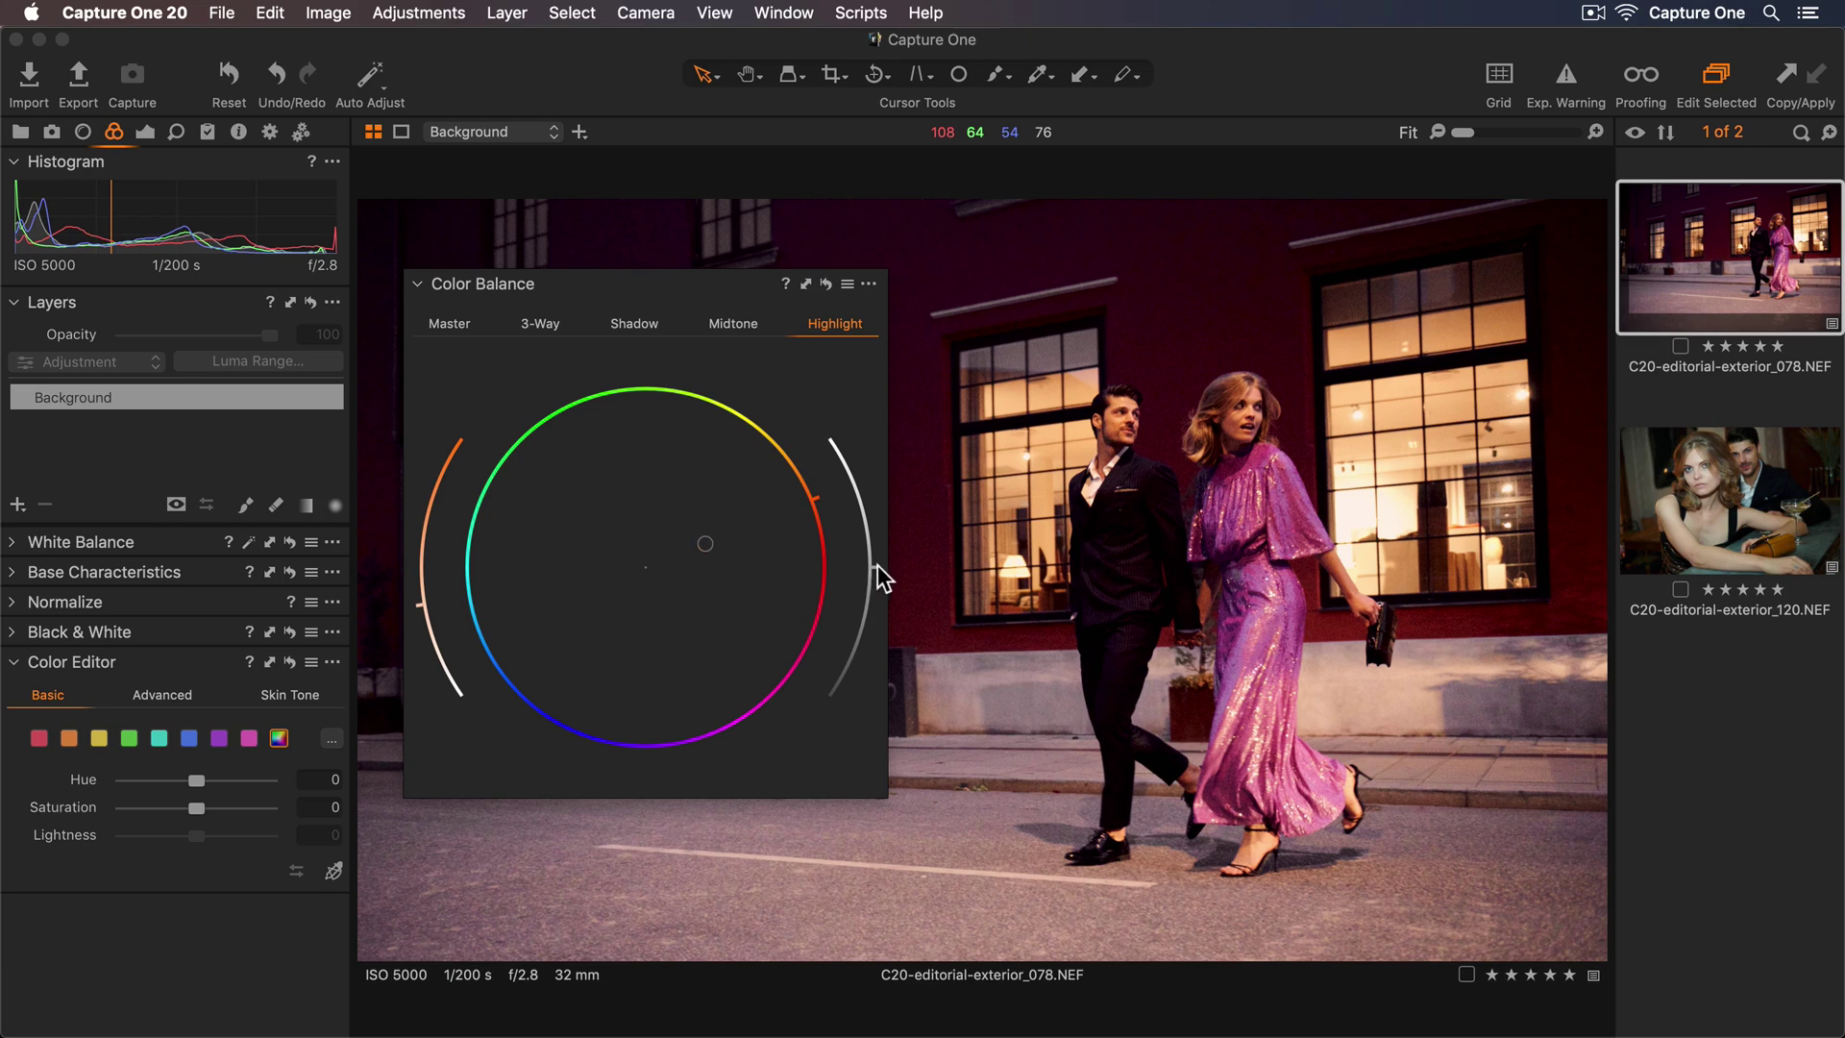
left_click_drag(877, 576, 877, 530)
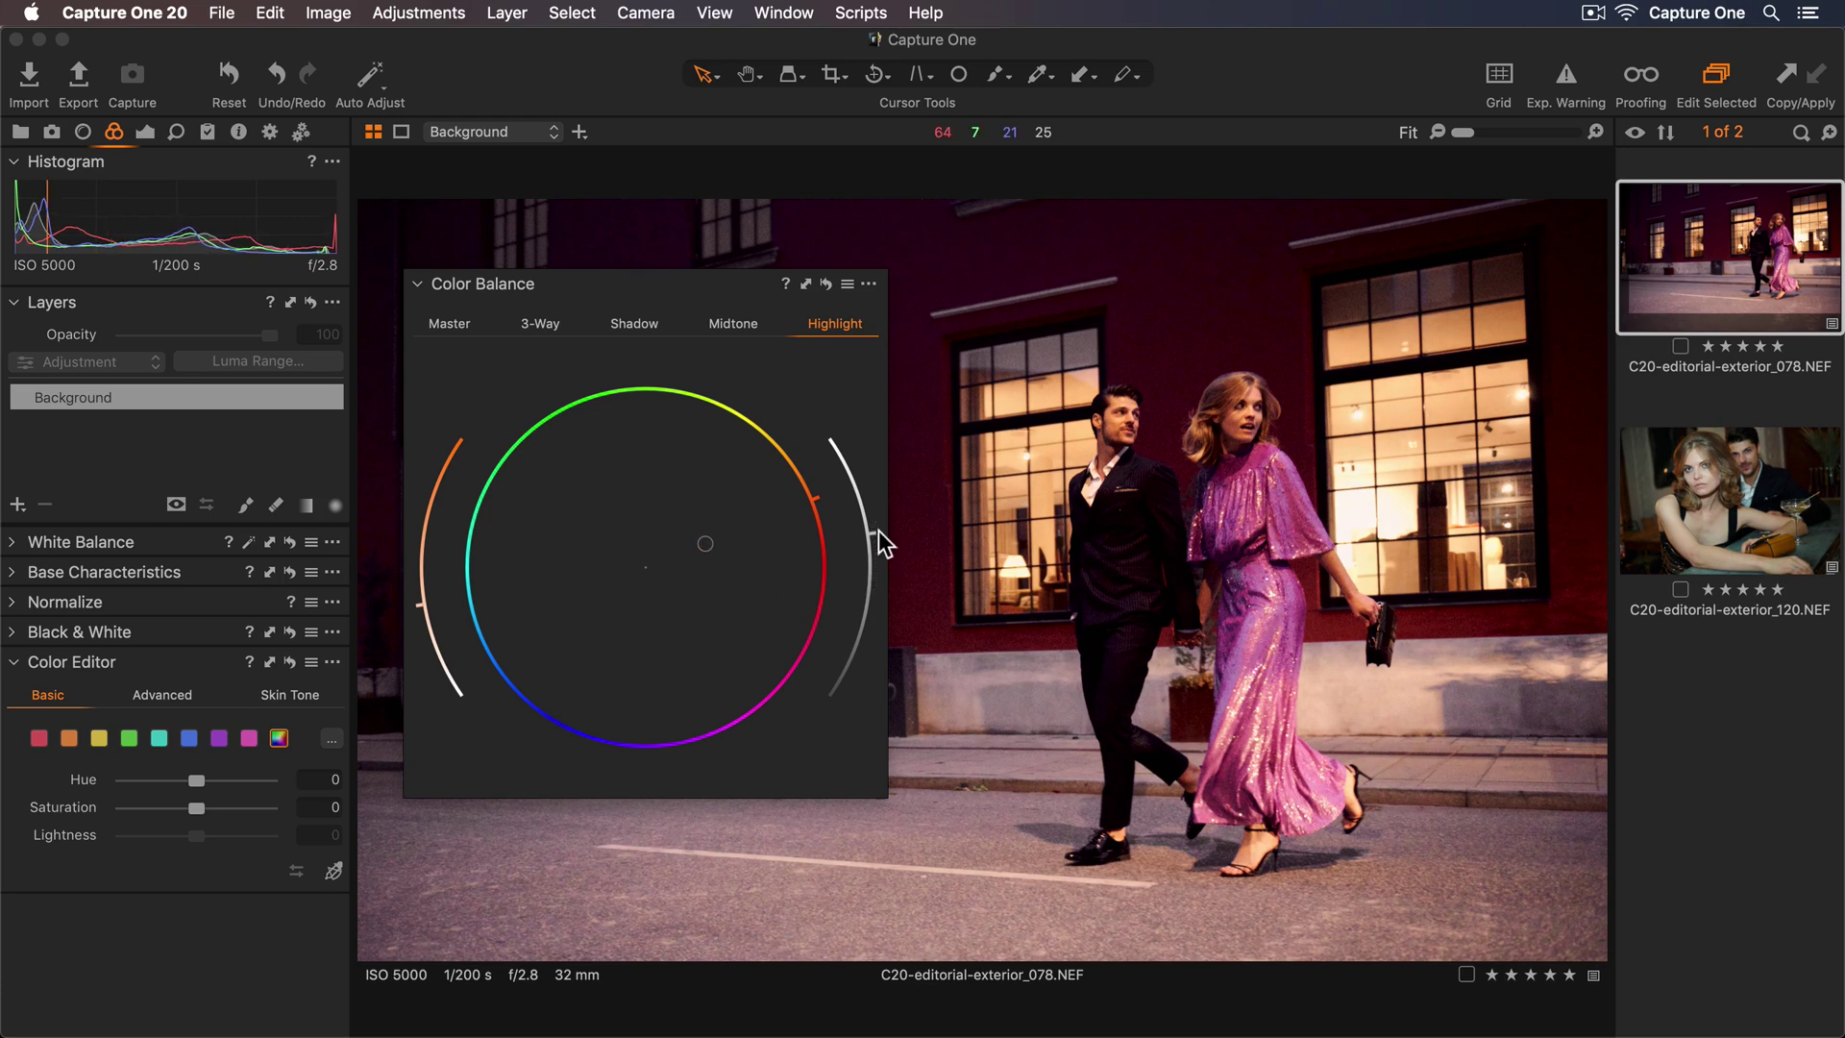
Shift the Master wheel toward cool blue, then move the floating panel to the lower left
left_click(456, 325)
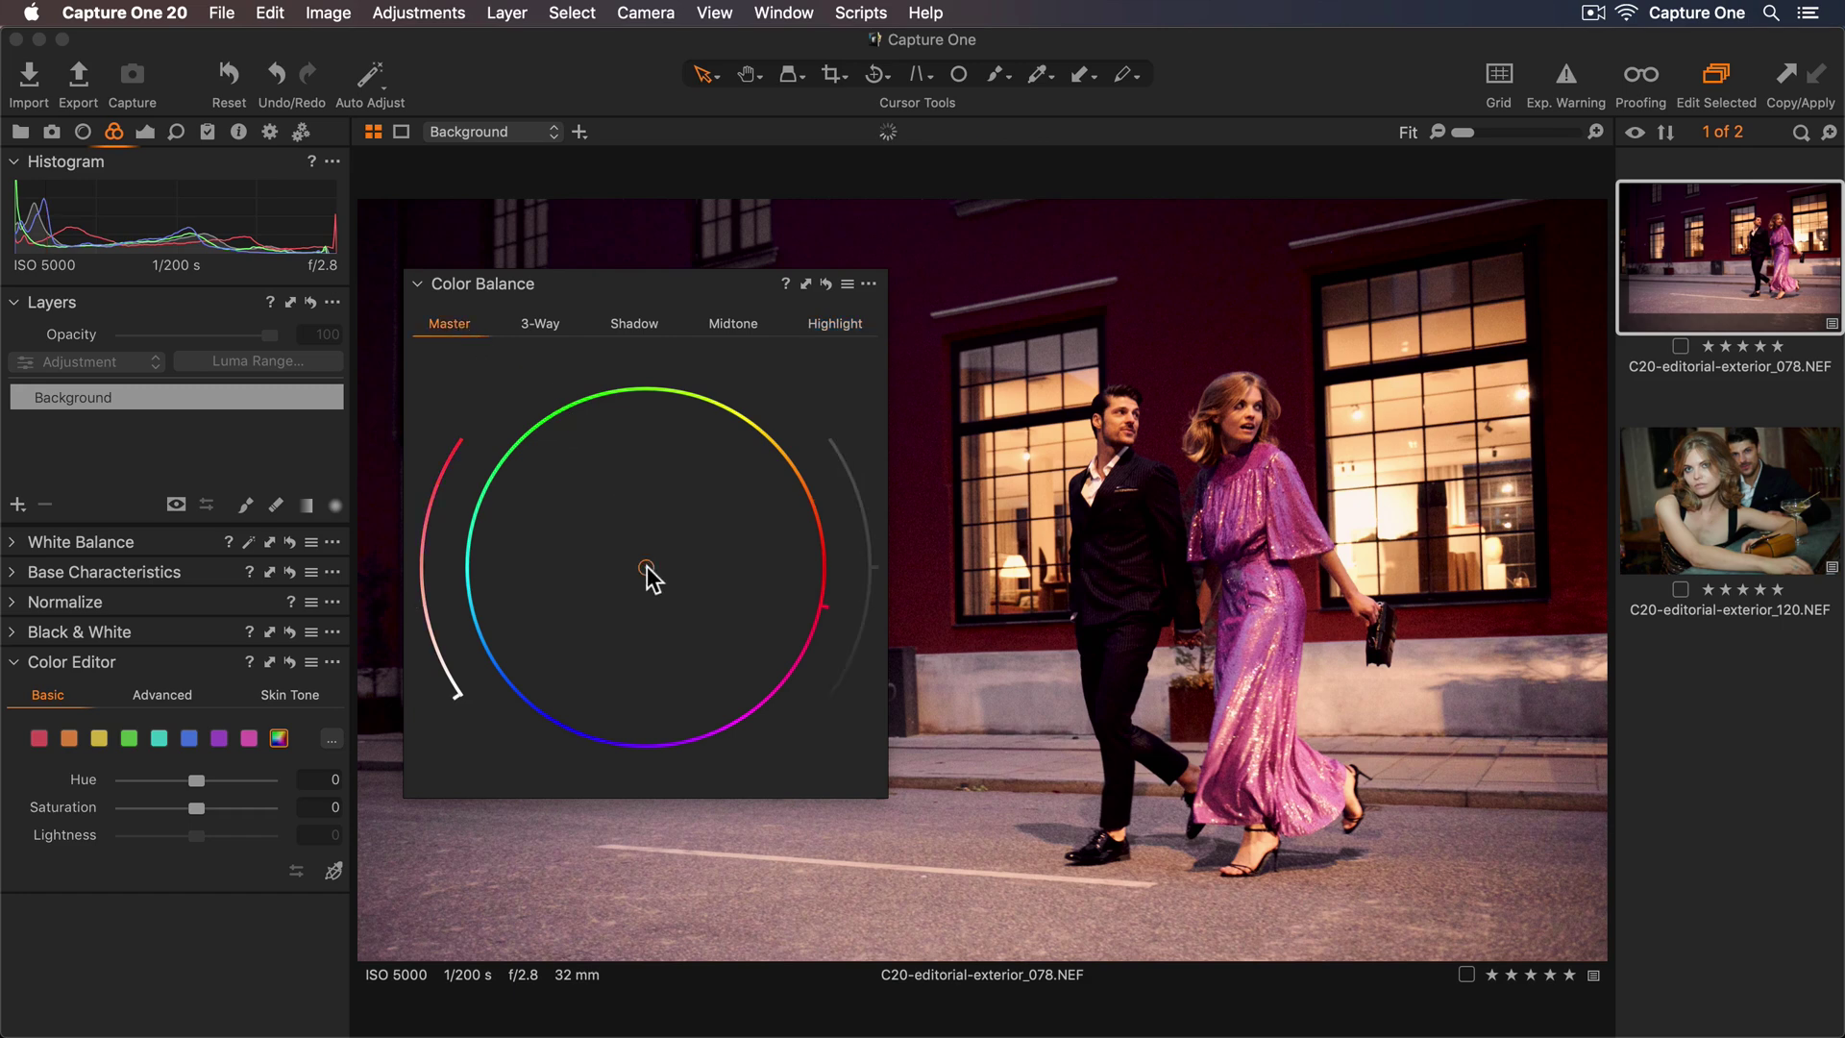
left_click_drag(650, 576, 542, 626)
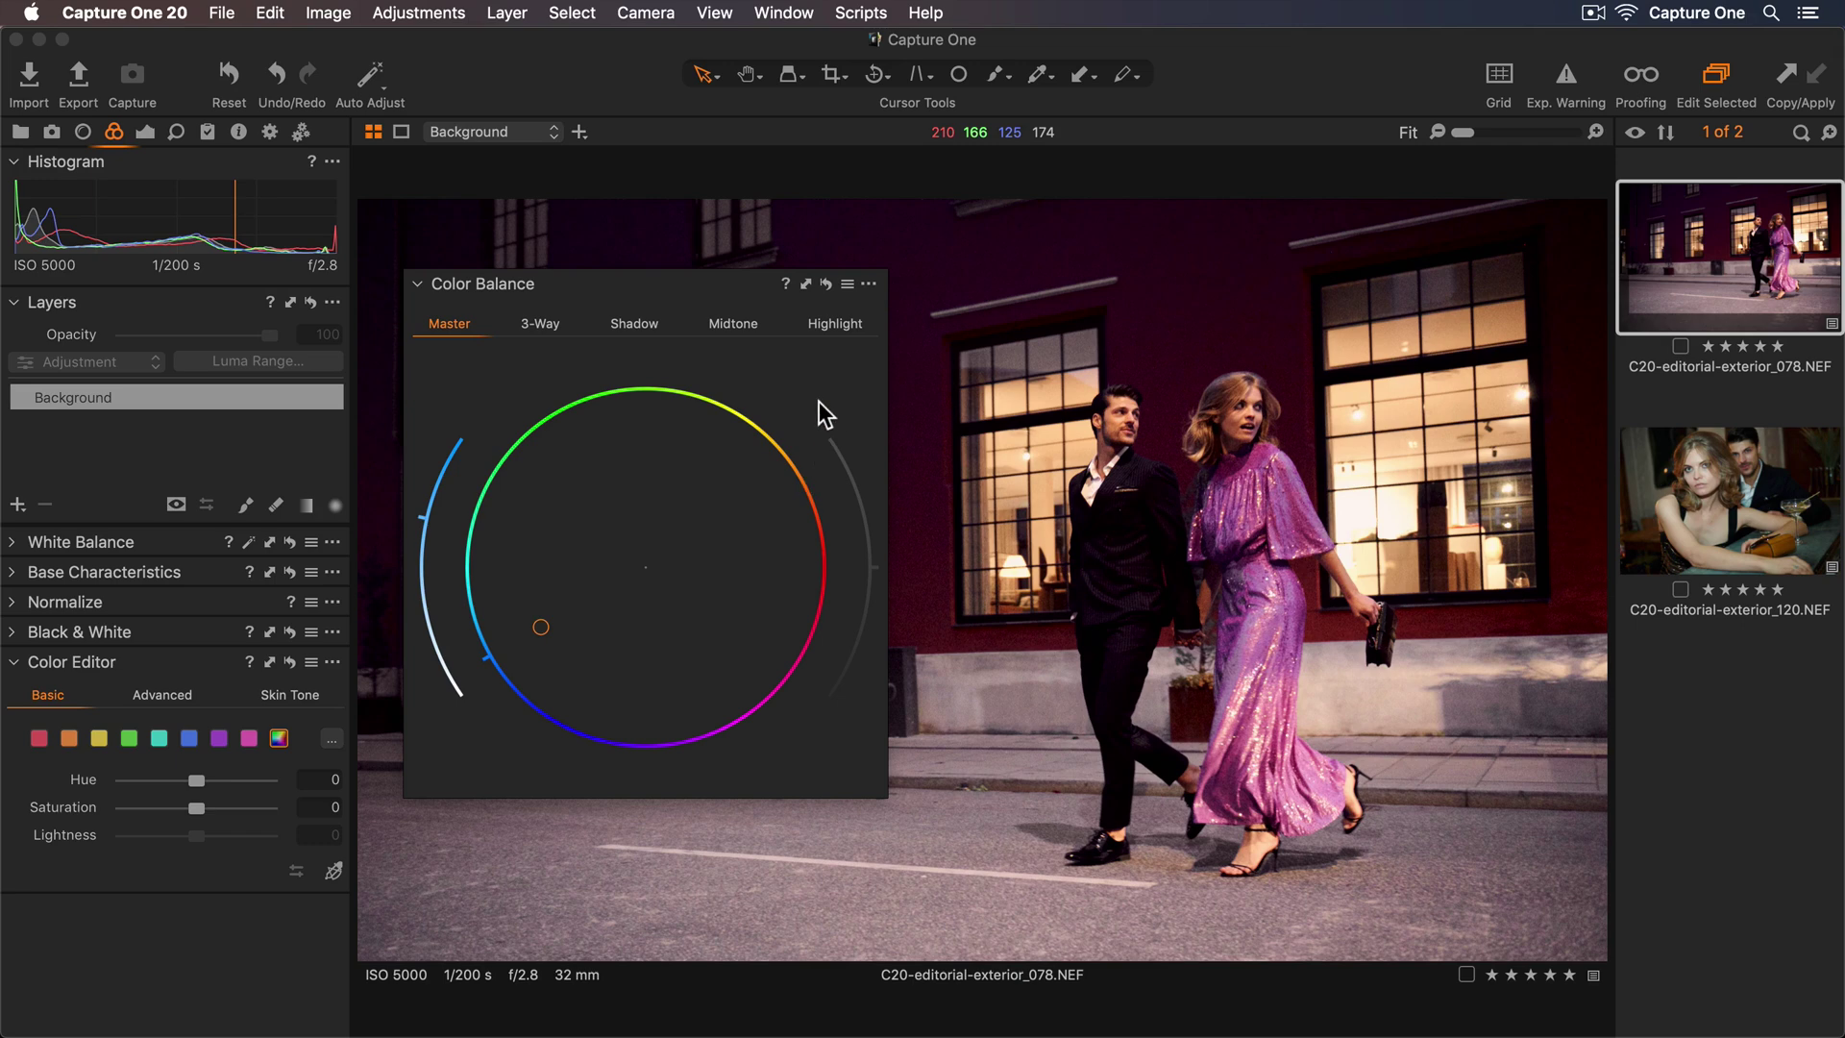
left_click_drag(724, 285, 273, 547)
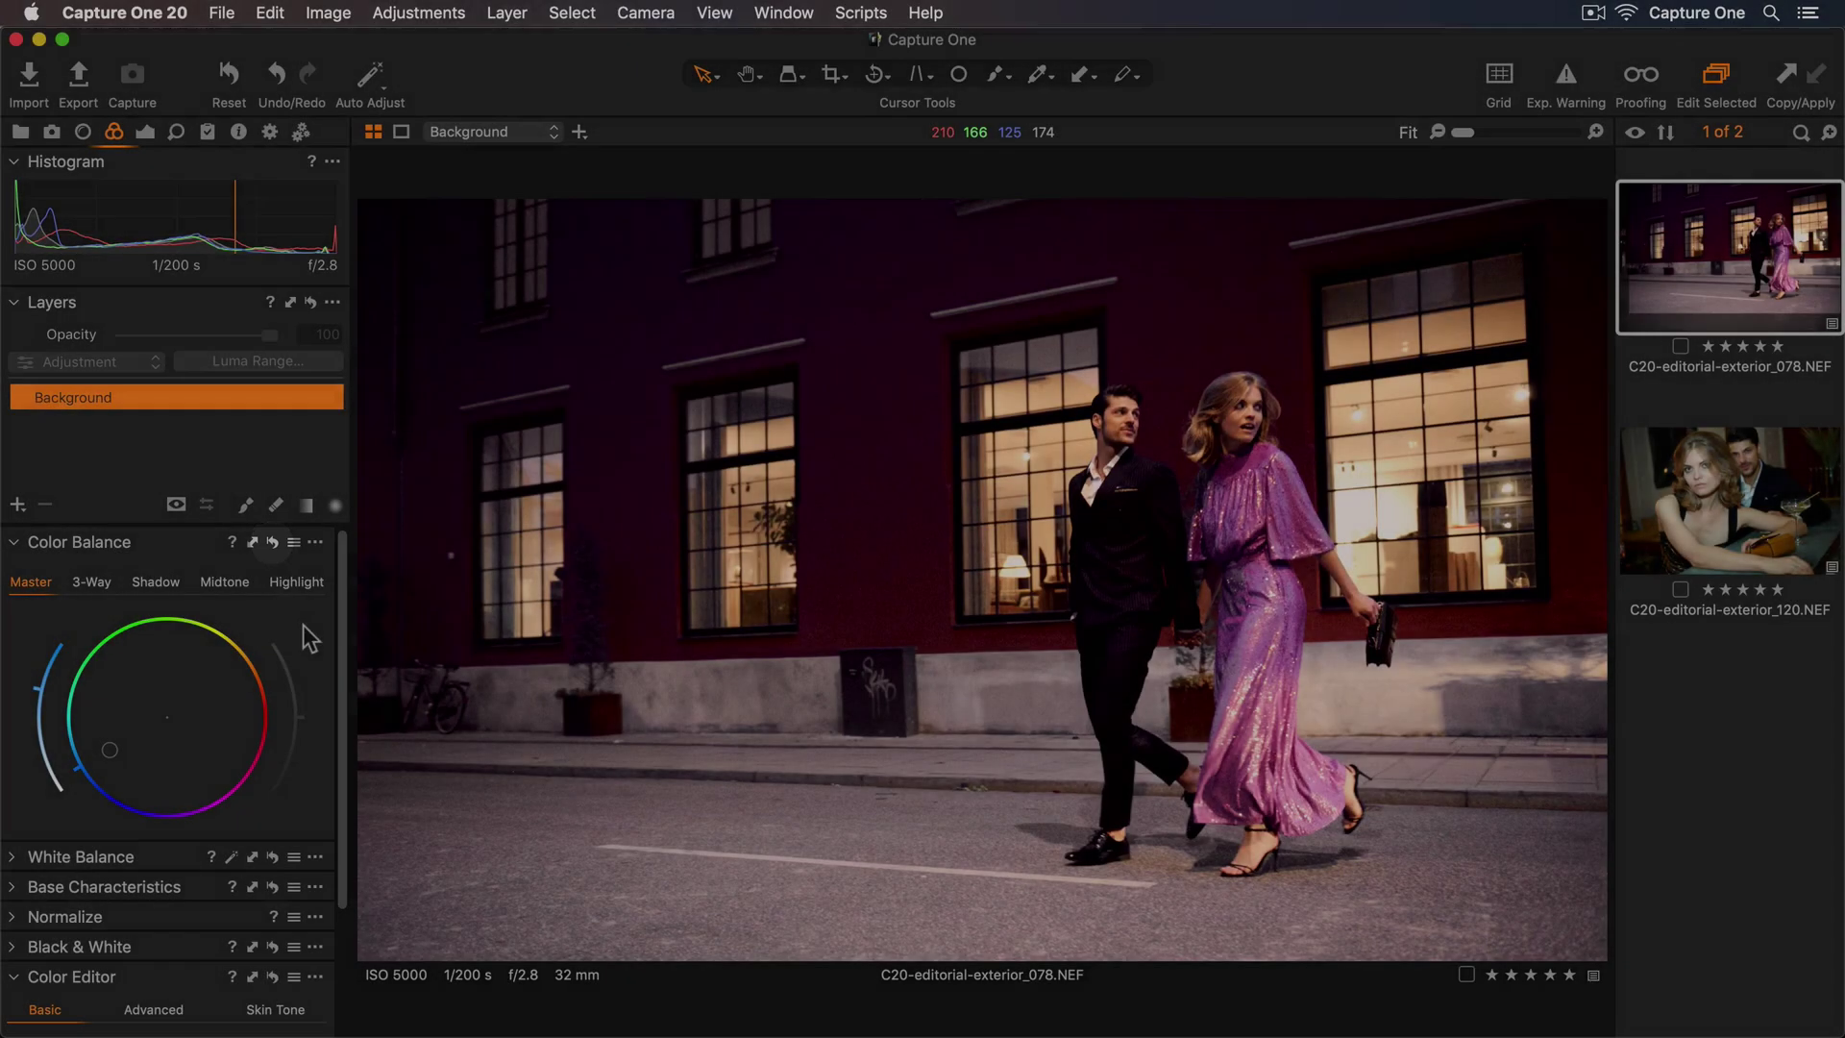
Alt-click the Color Balance reset icon to return the street portrait to neutral
key("alt")
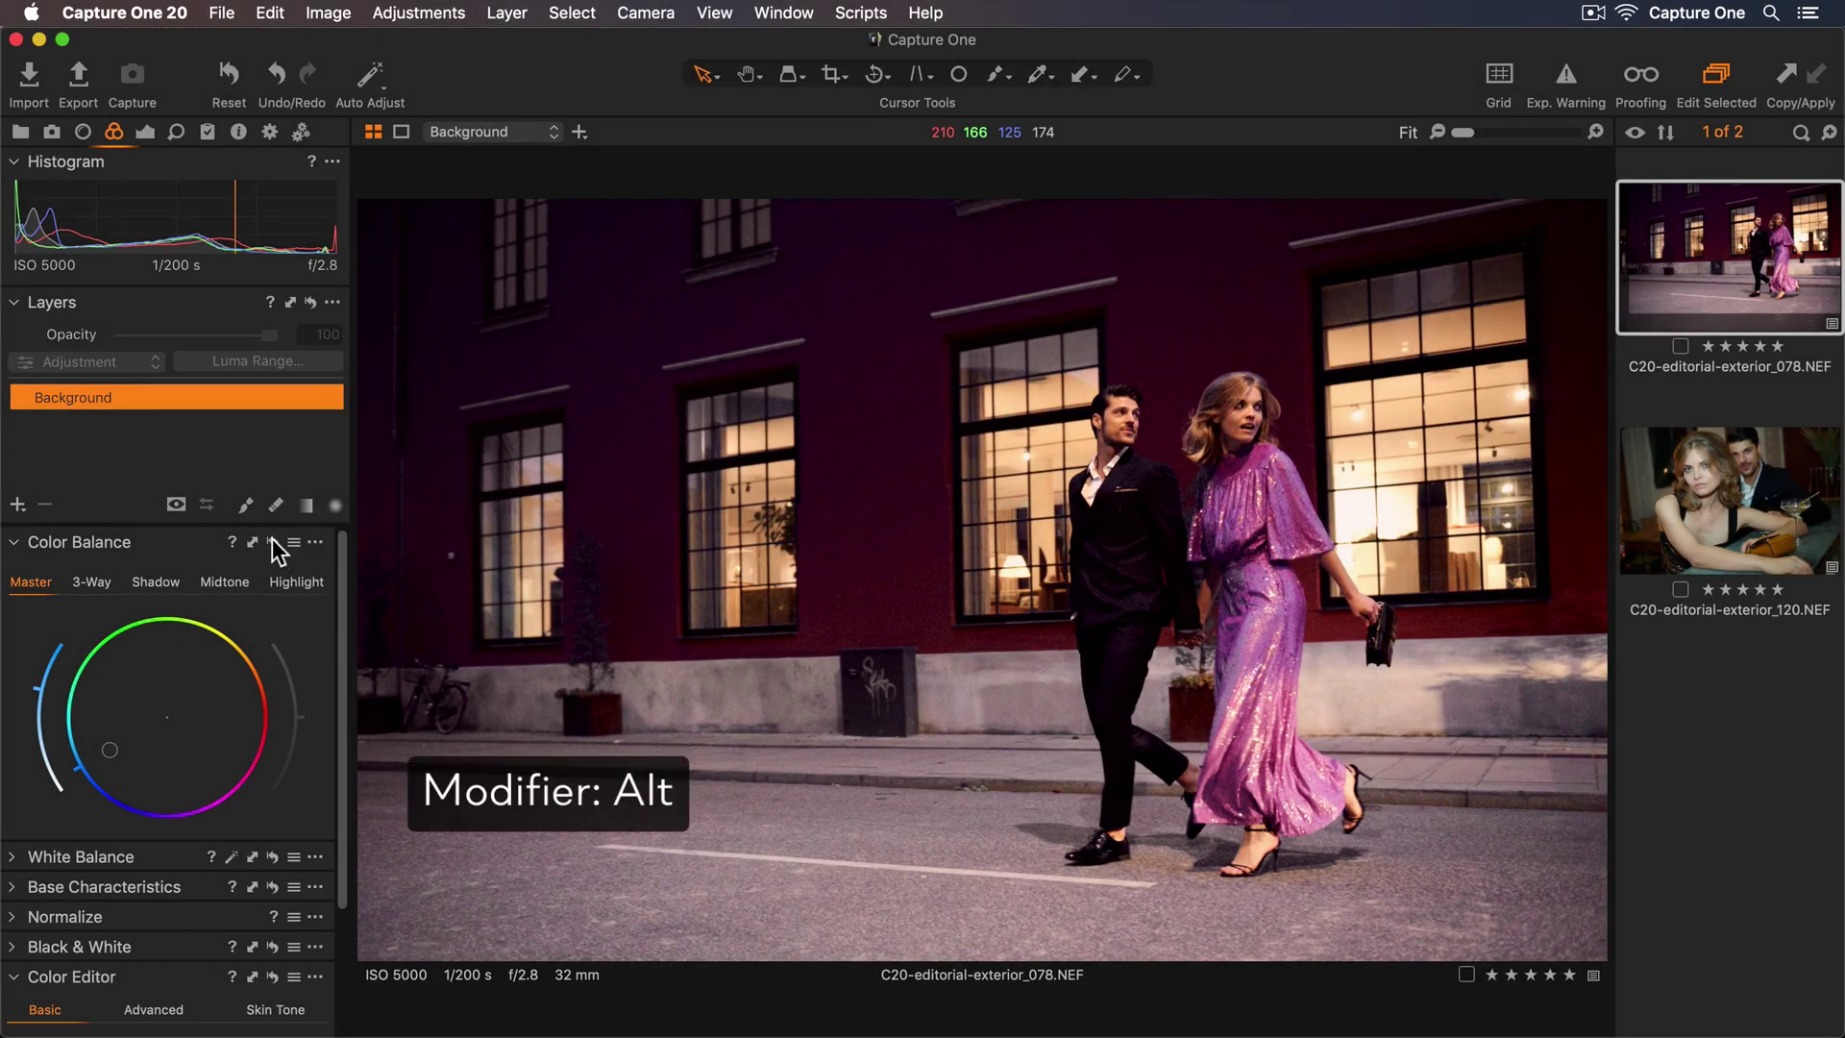
left_click(273, 541, "alt")
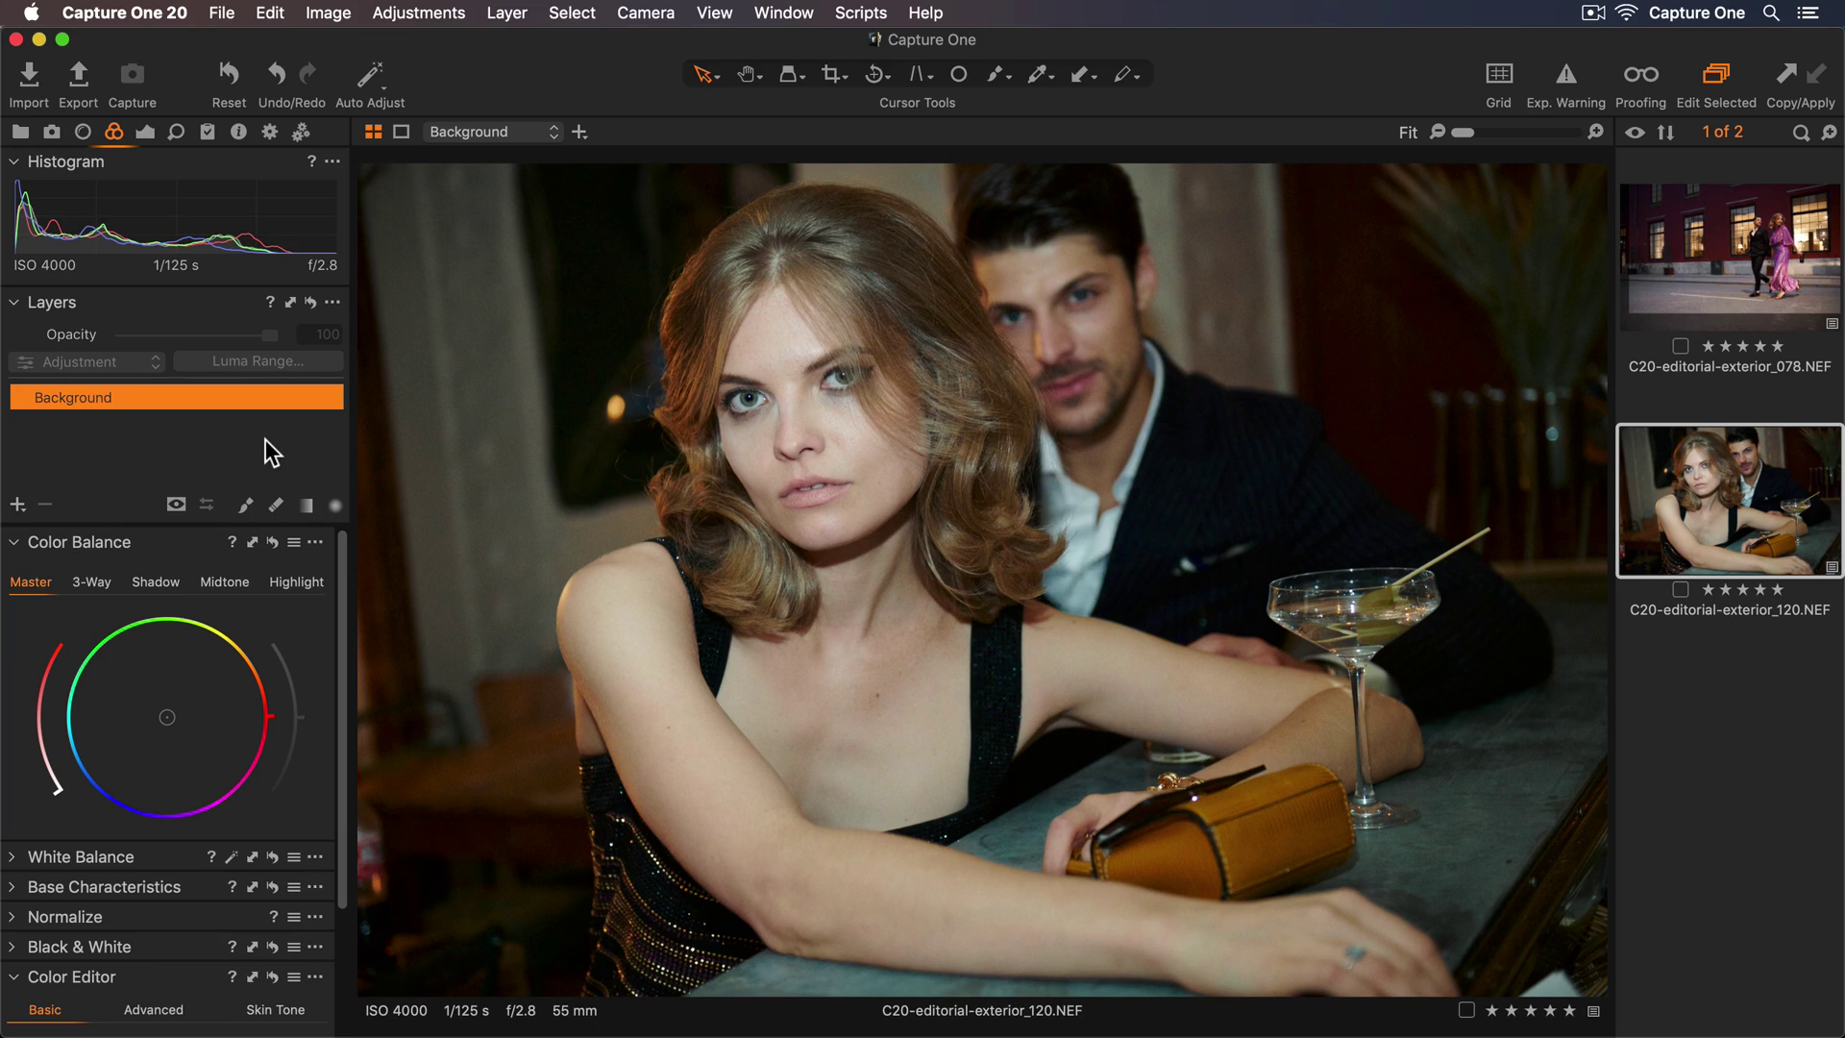
Add a new filled layer above Background and rename it 'Color grade'
left_click(18, 506)
left_click(34, 544)
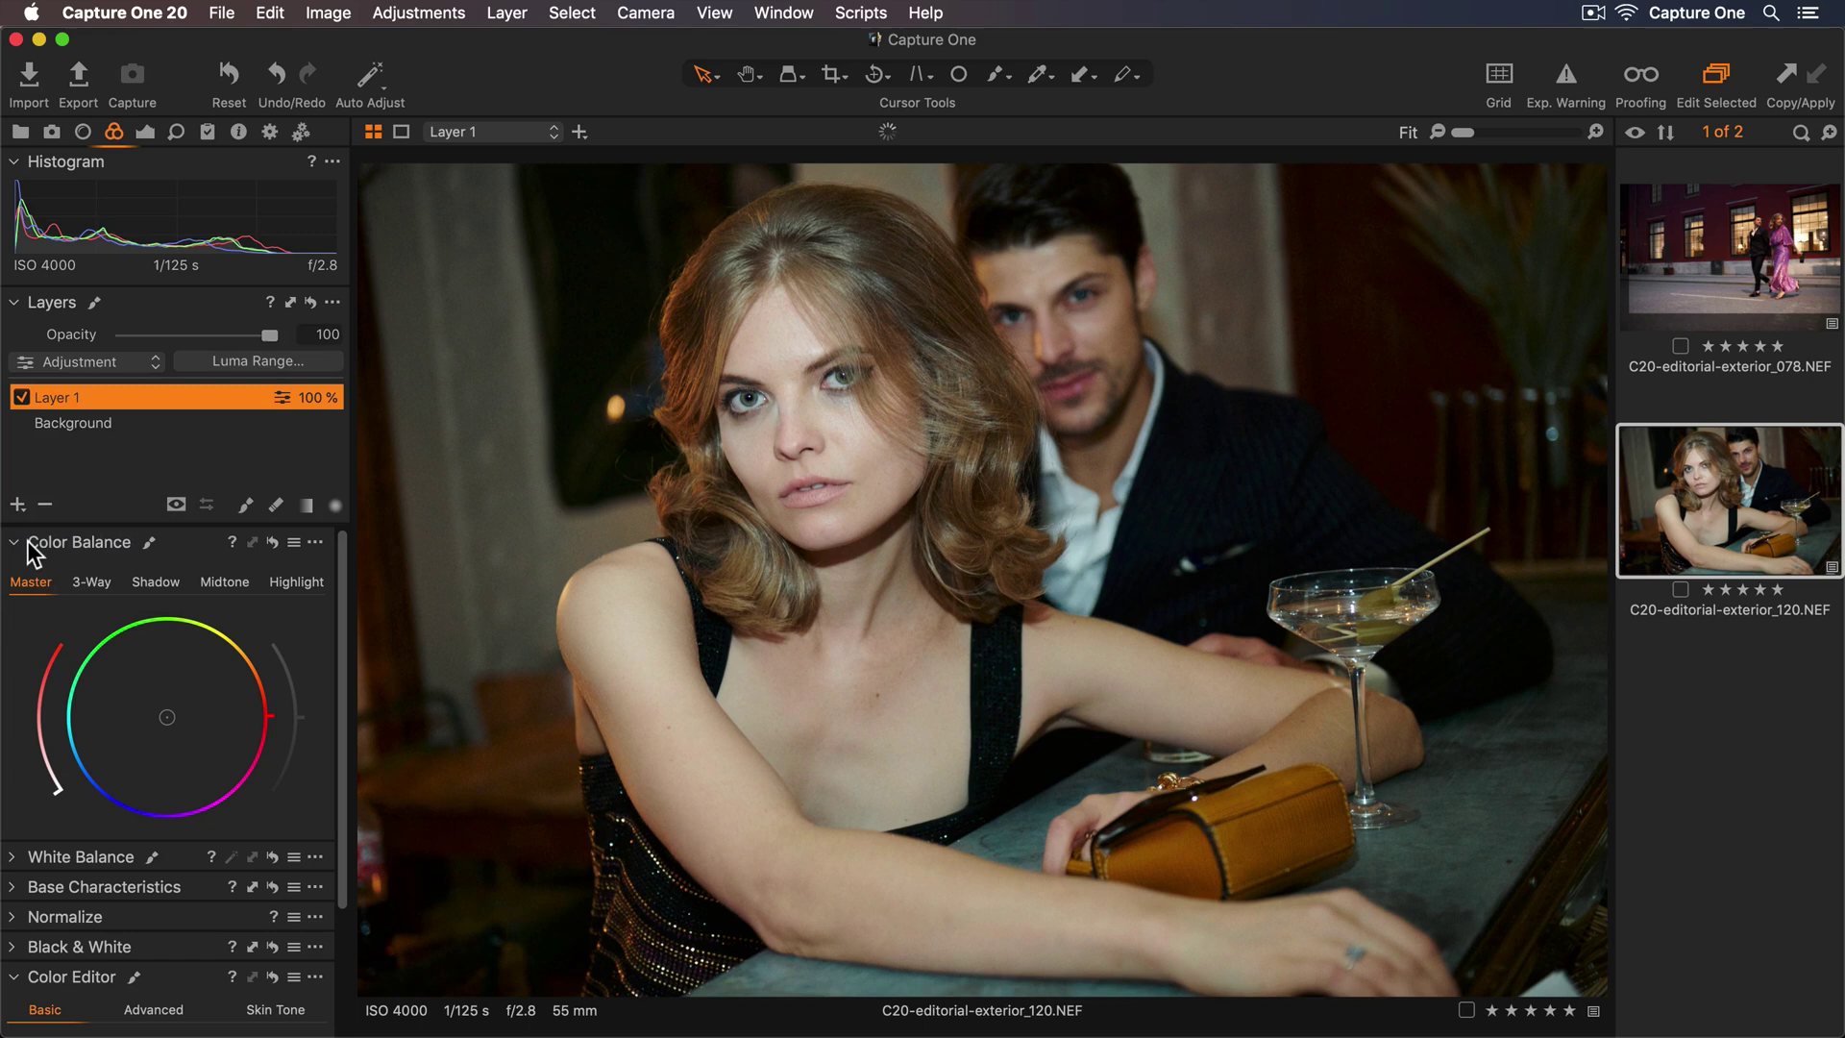
double_click(117, 396)
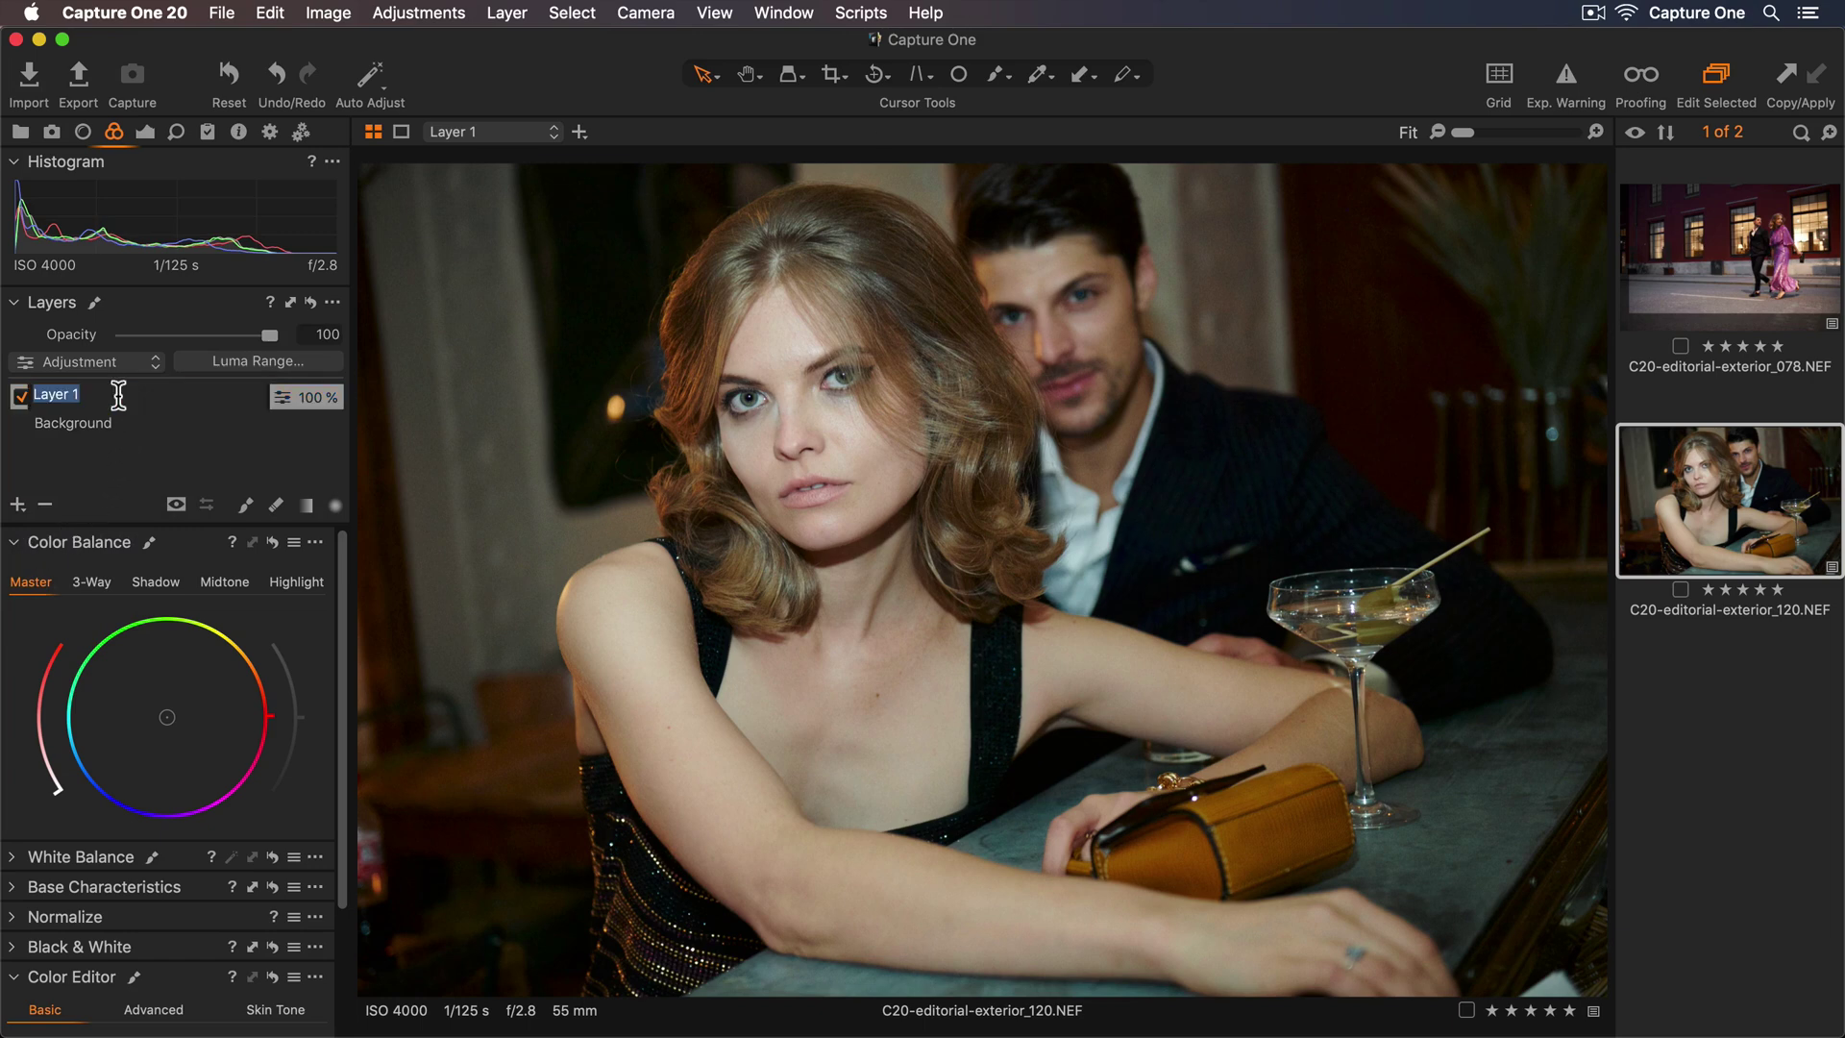
type("Color grade")
key("Return")
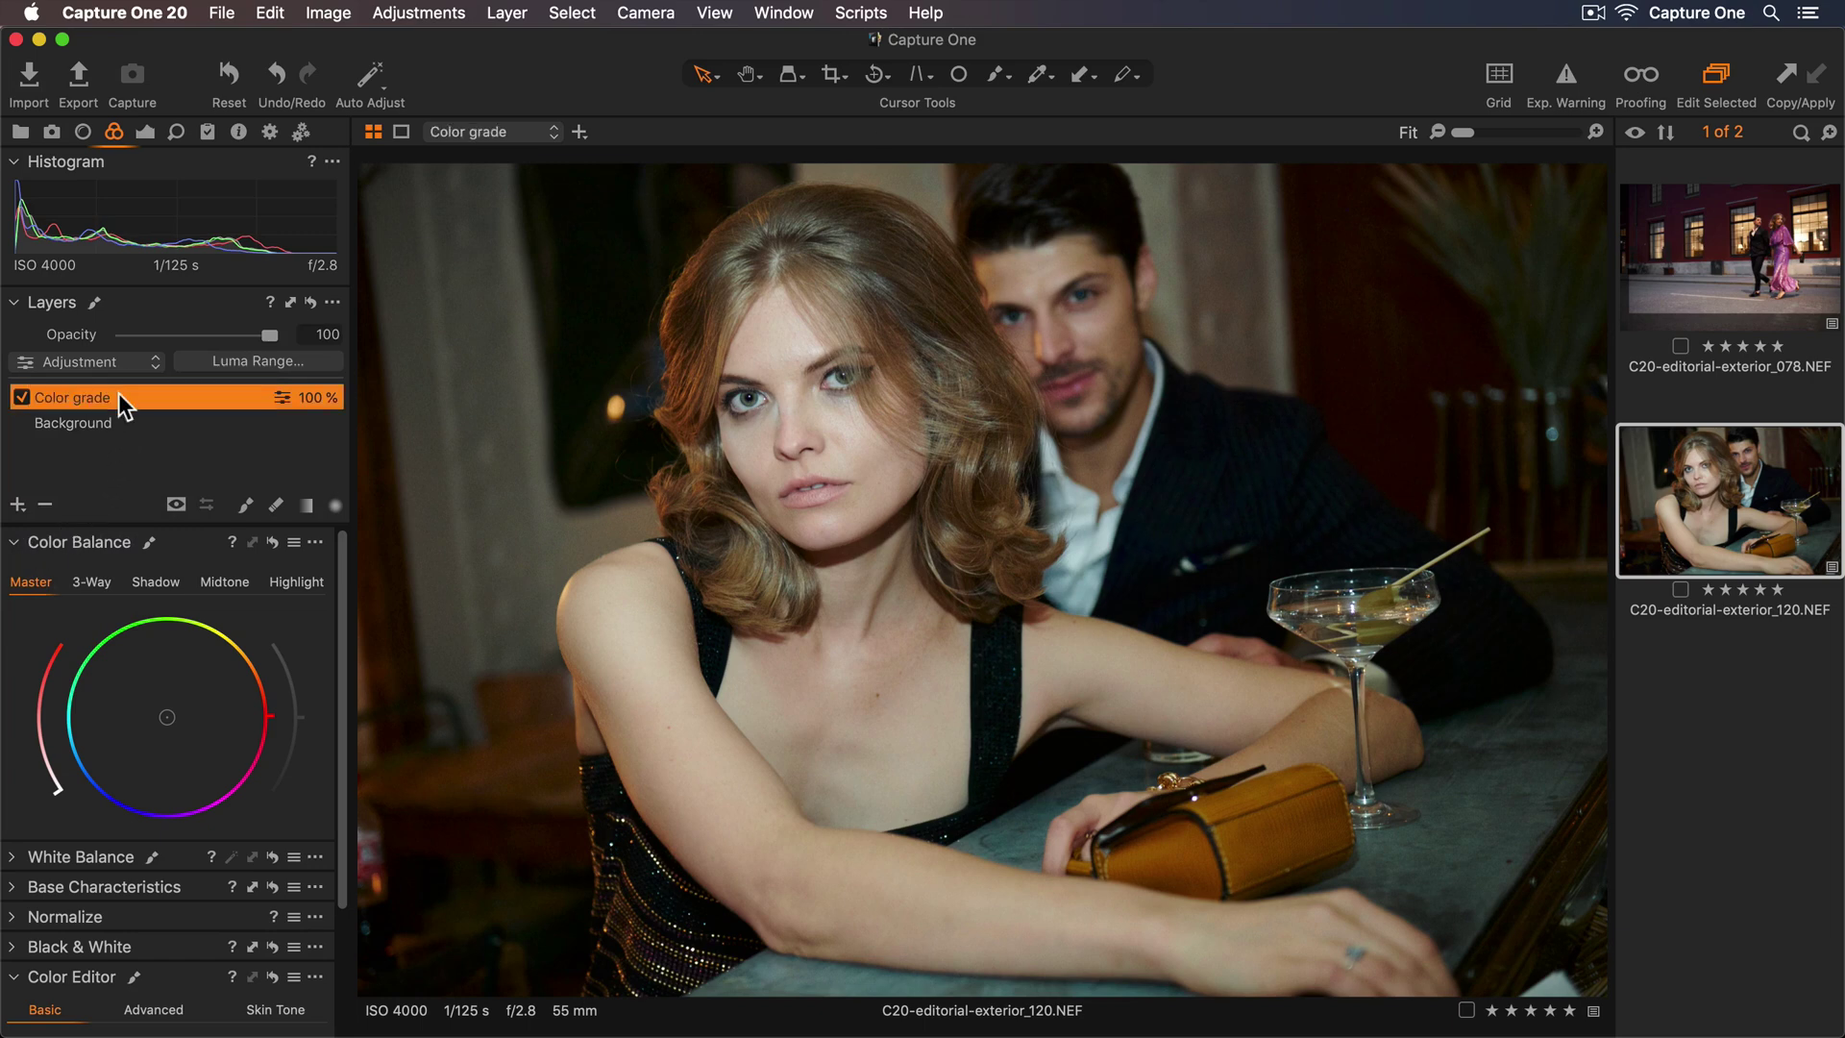
Set the Color grade layer to 50% opacity and nudge the 3-Way shadow, midtone and highlight brightness arcs
left_click_drag(269, 334, 197, 336)
left_click(103, 583)
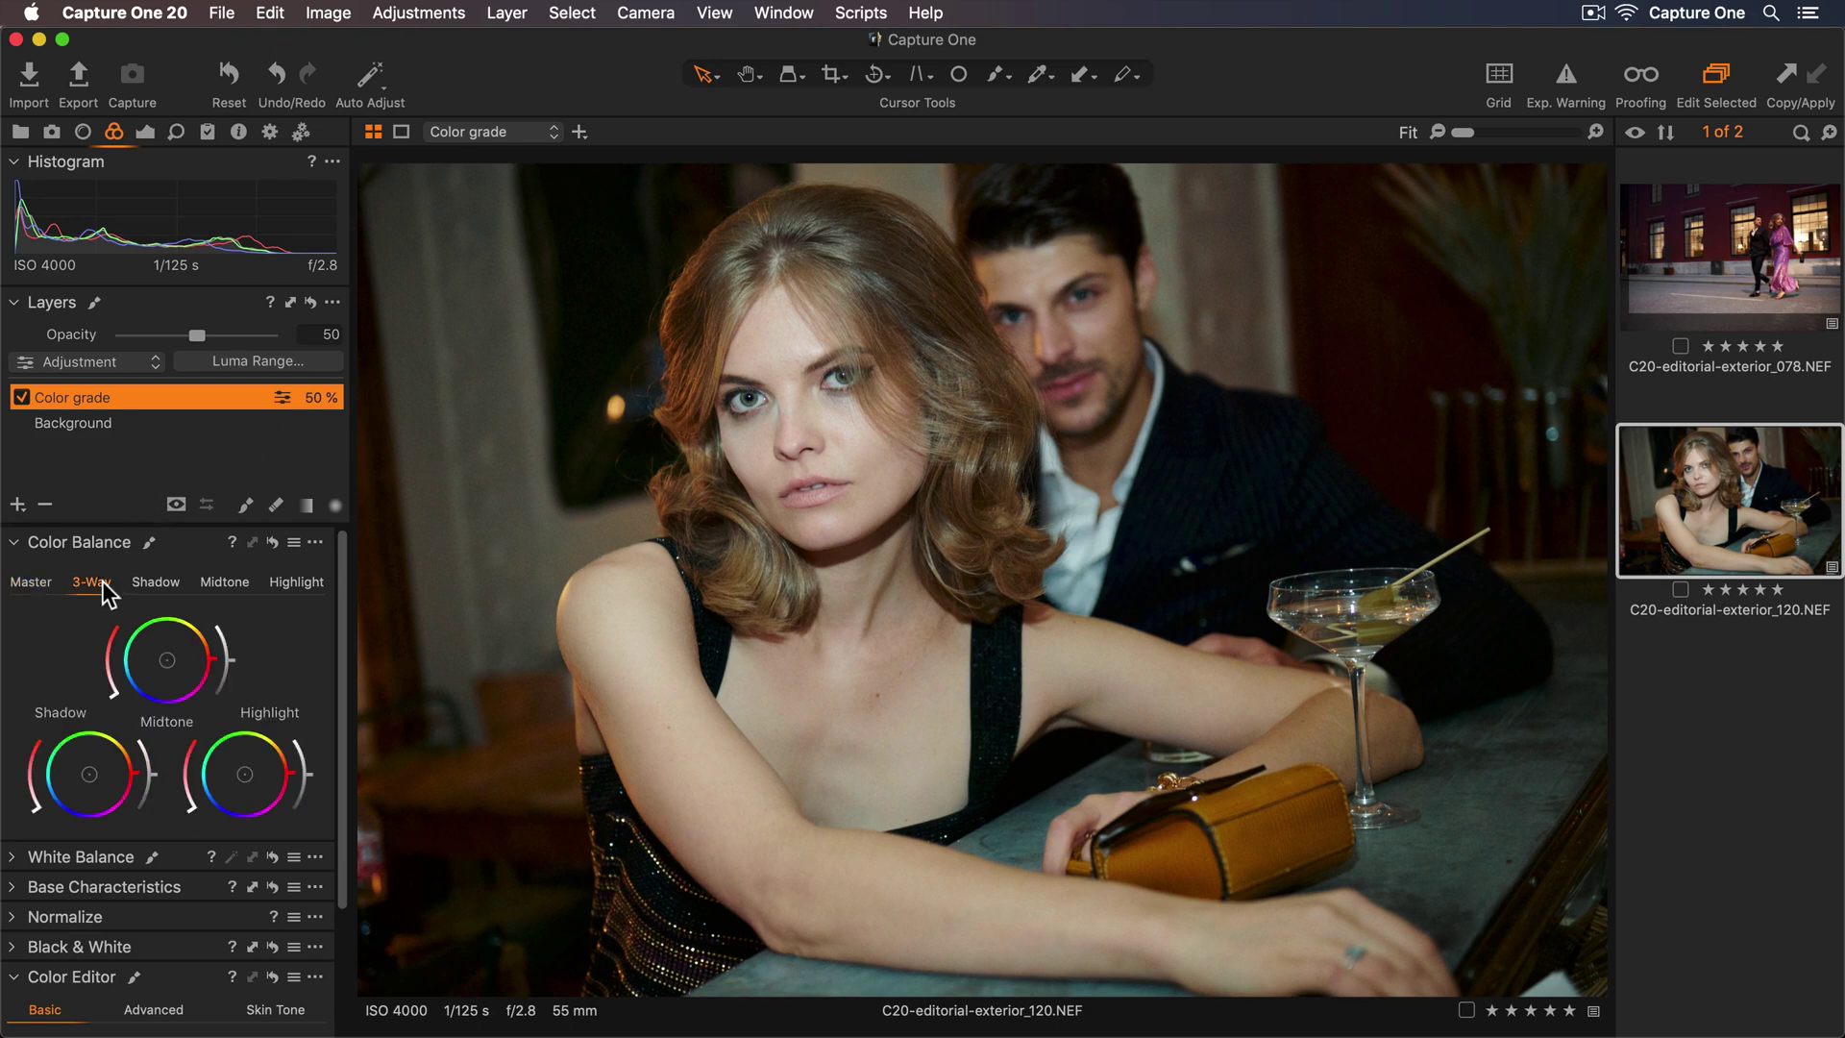
left_click_drag(153, 785, 151, 790)
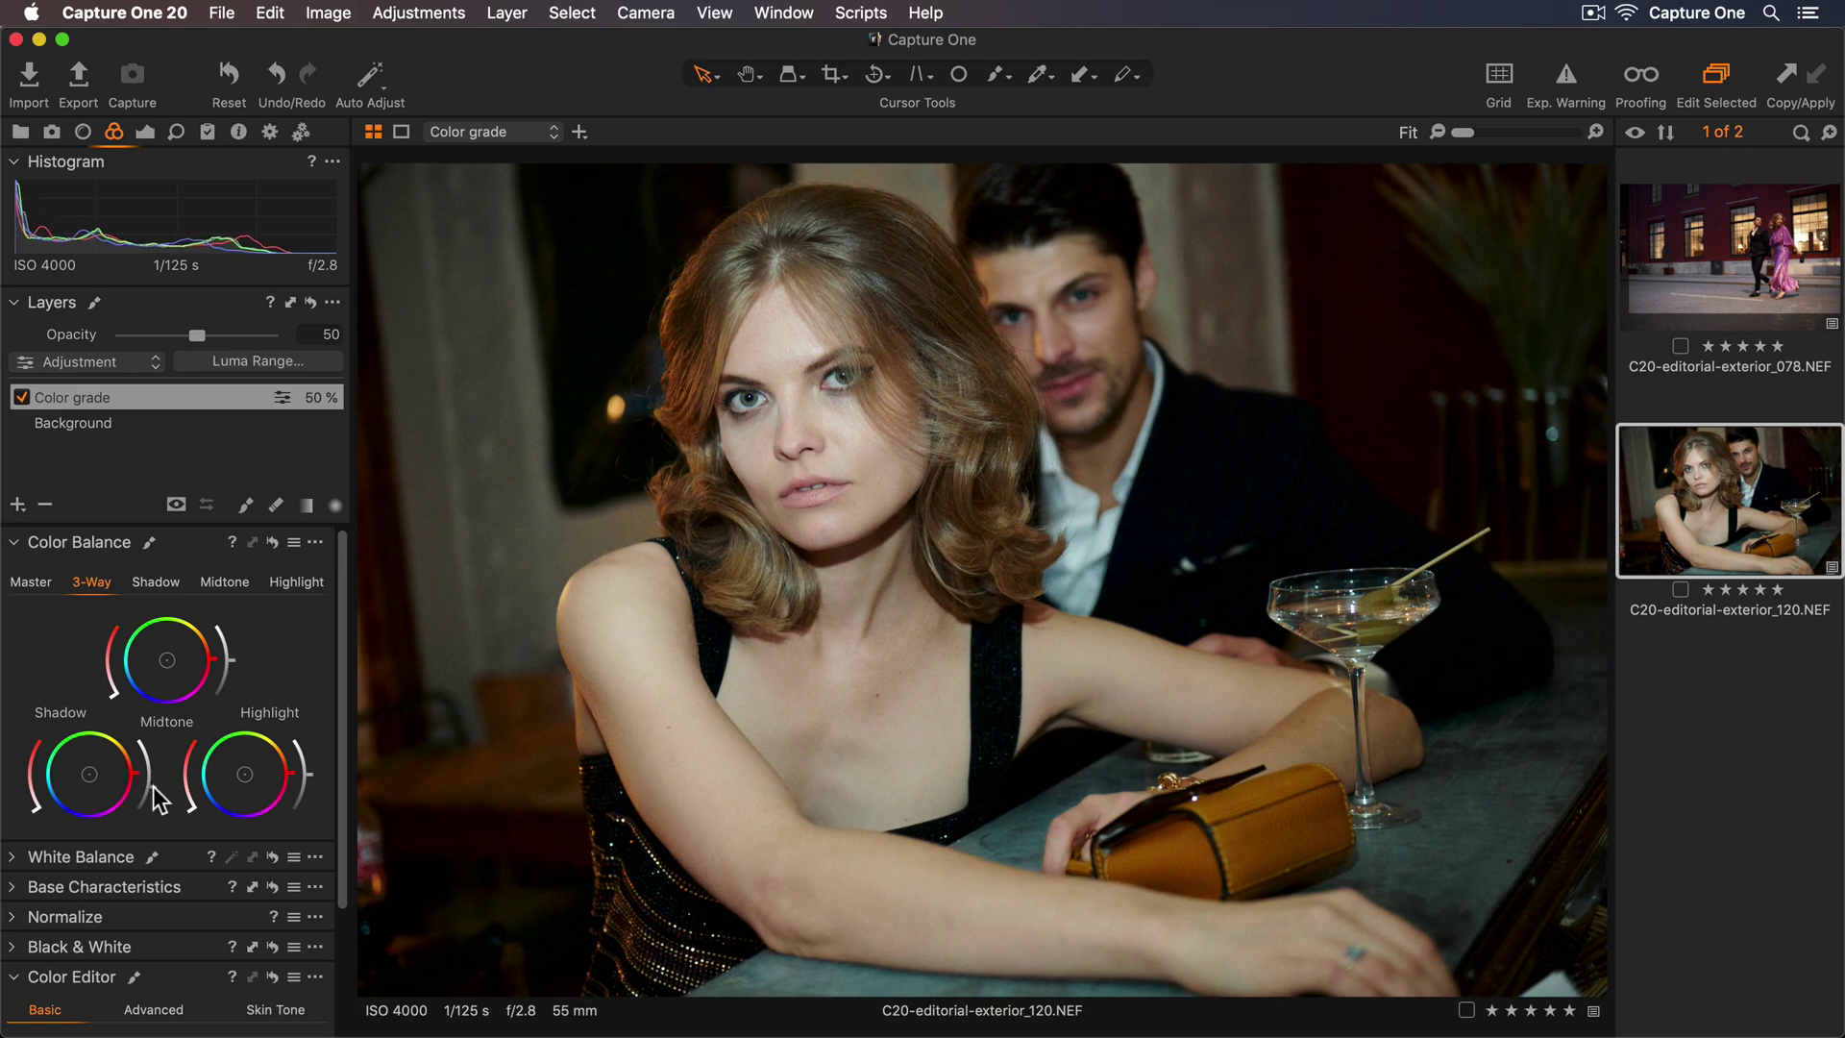
left_click_drag(229, 658, 230, 654)
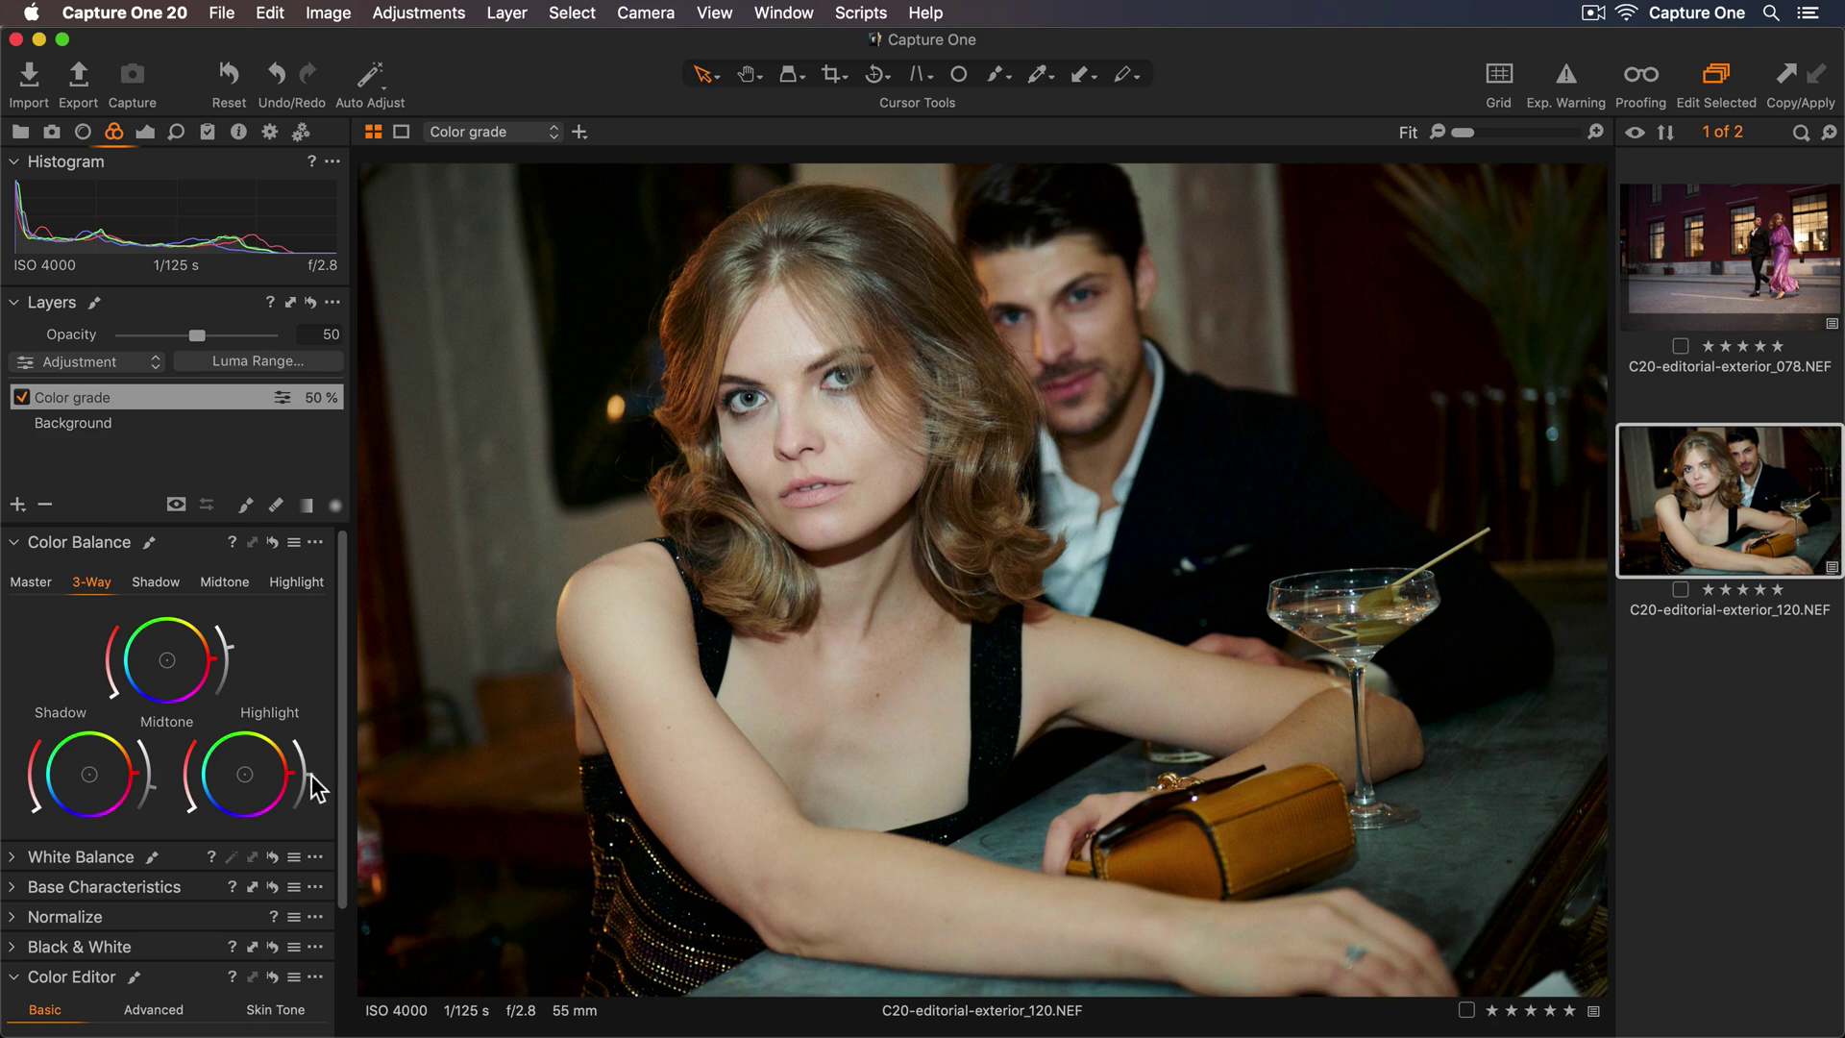
left_click_drag(312, 774, 310, 768)
On the Shadow wheel, drag the handle to tint the Color grade layer's shadows blue-violet
left_click(171, 582)
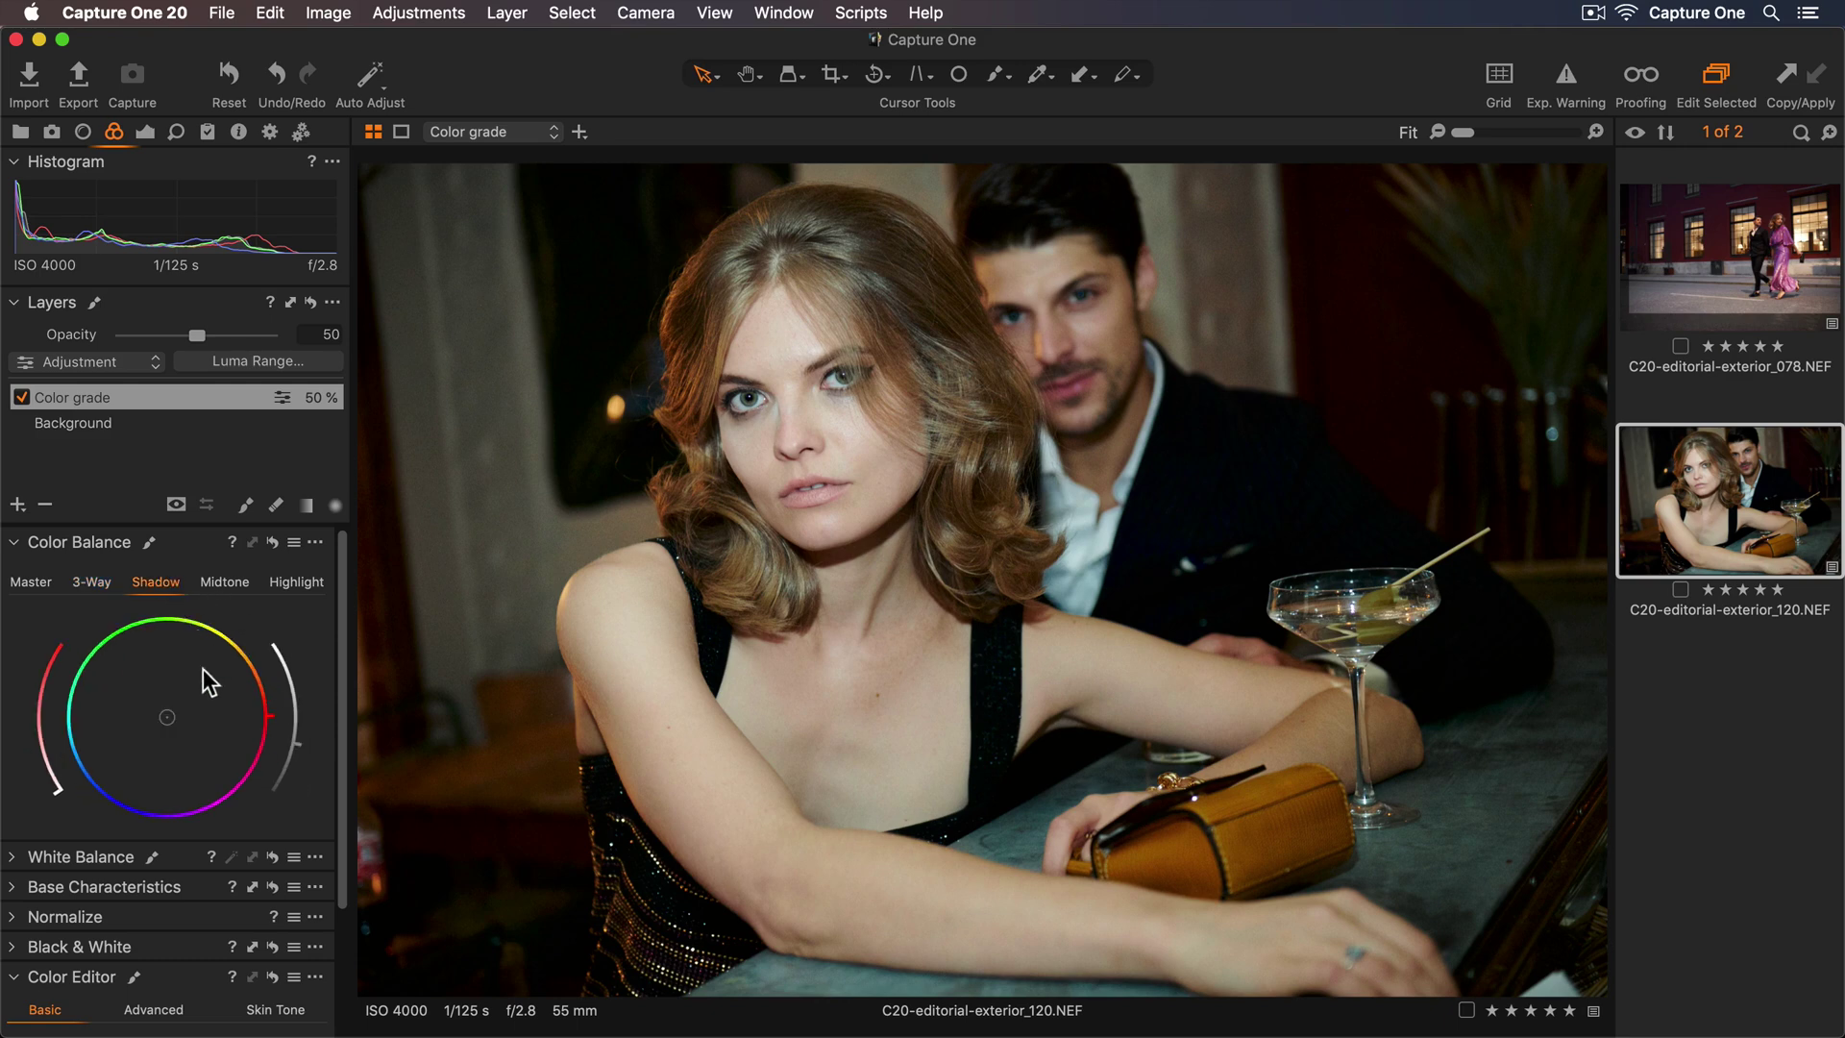
left_click_drag(167, 717, 112, 799)
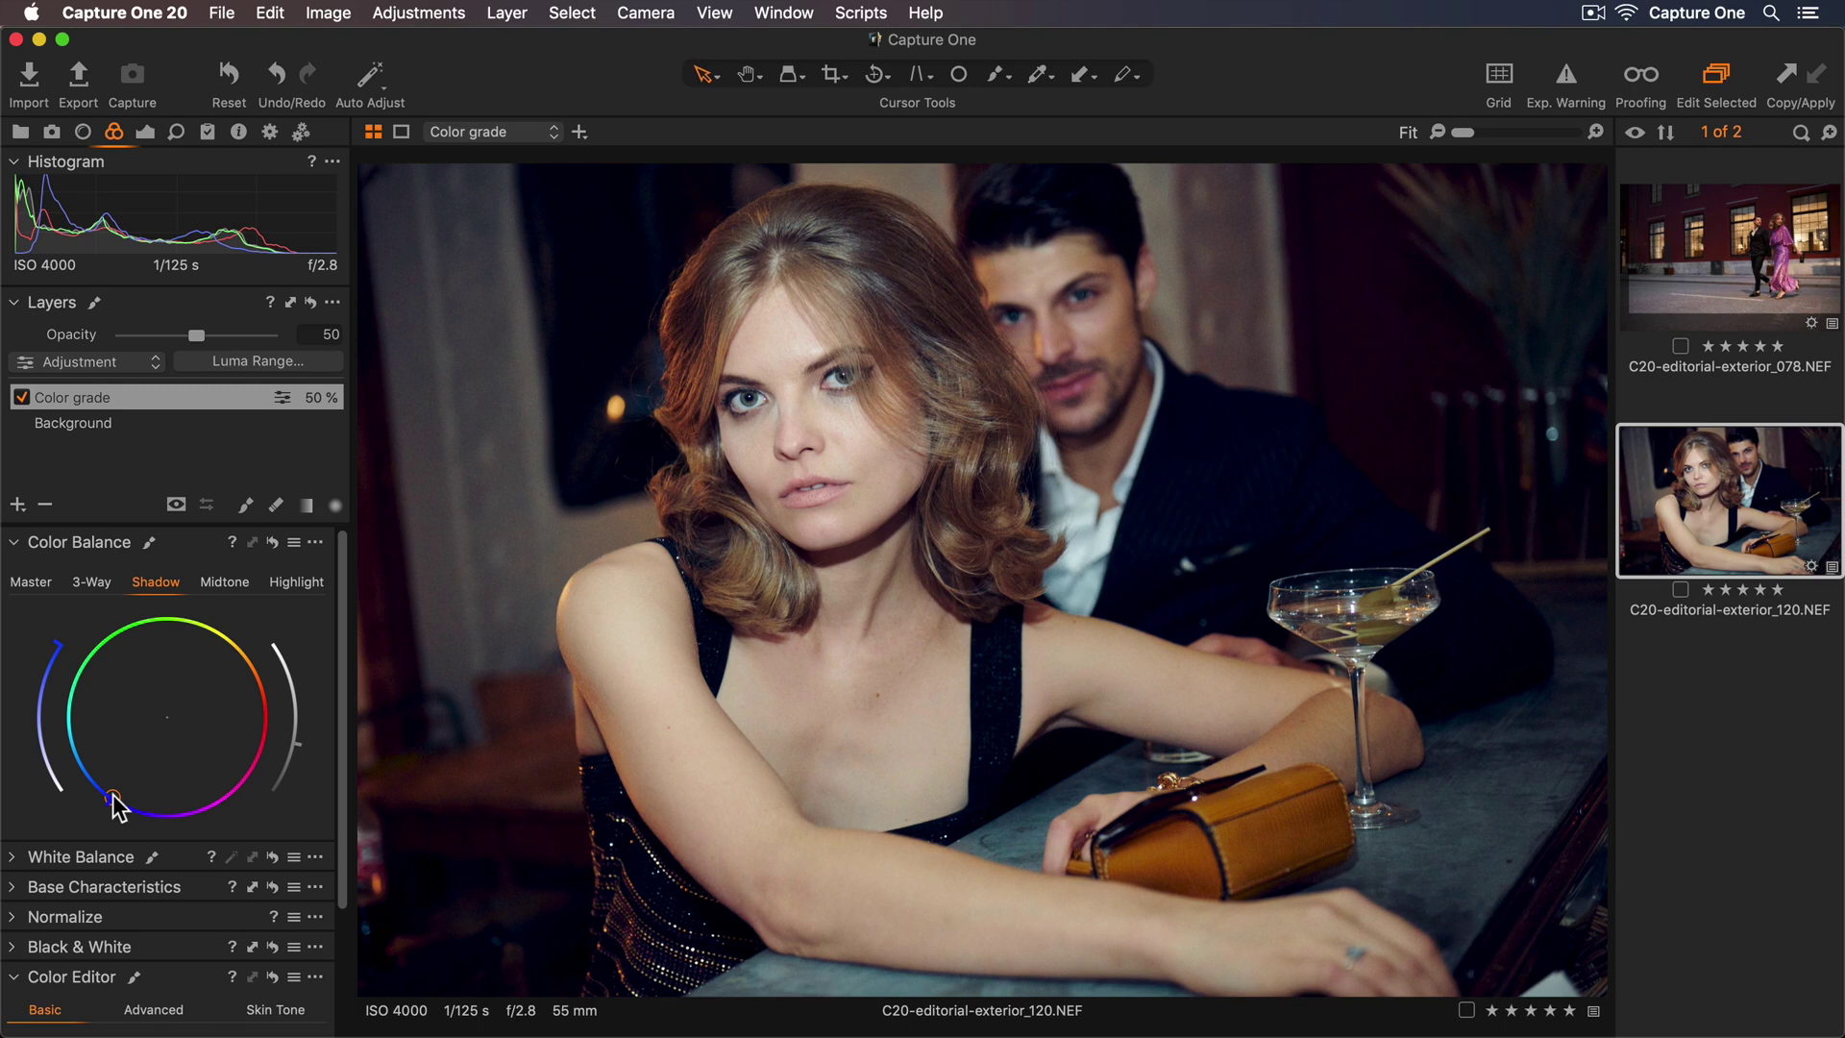
Warm the layer's highlights toward orange, toggle the layer to compare, and lower its opacity to 25%
left_click(306, 584)
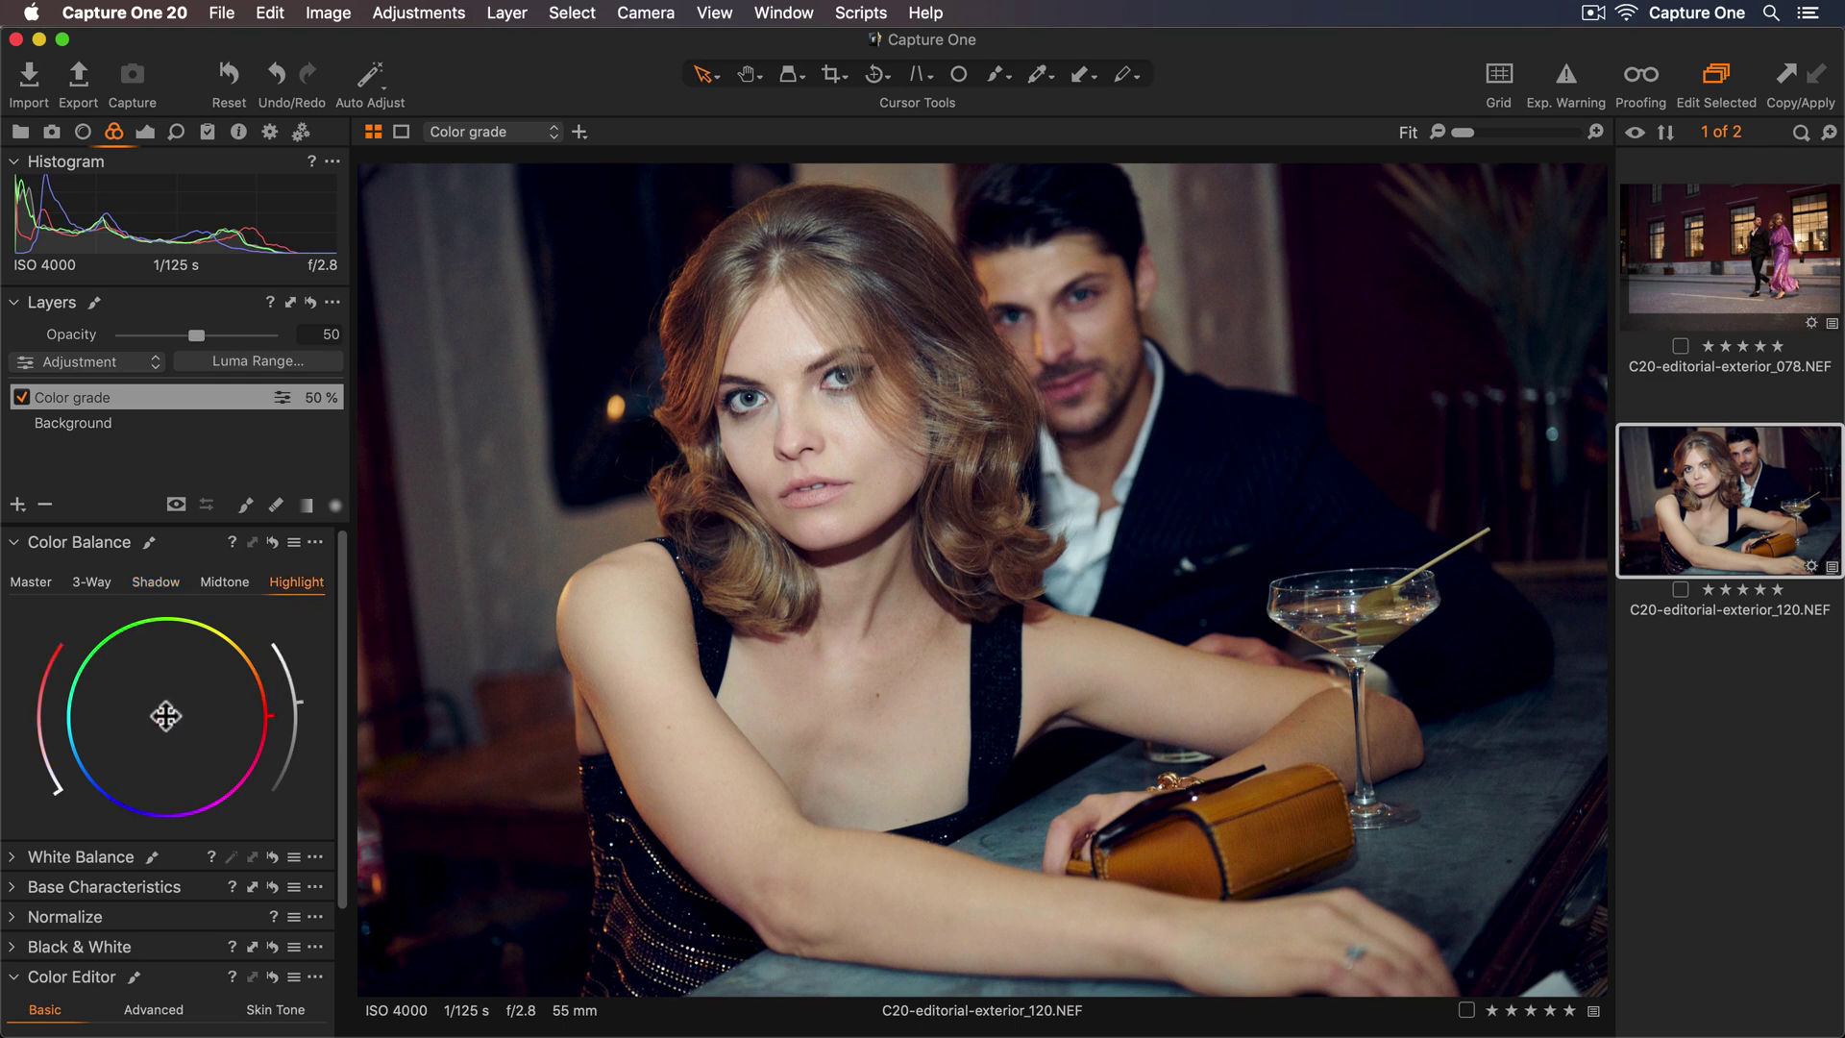
left_click_drag(165, 715, 261, 674)
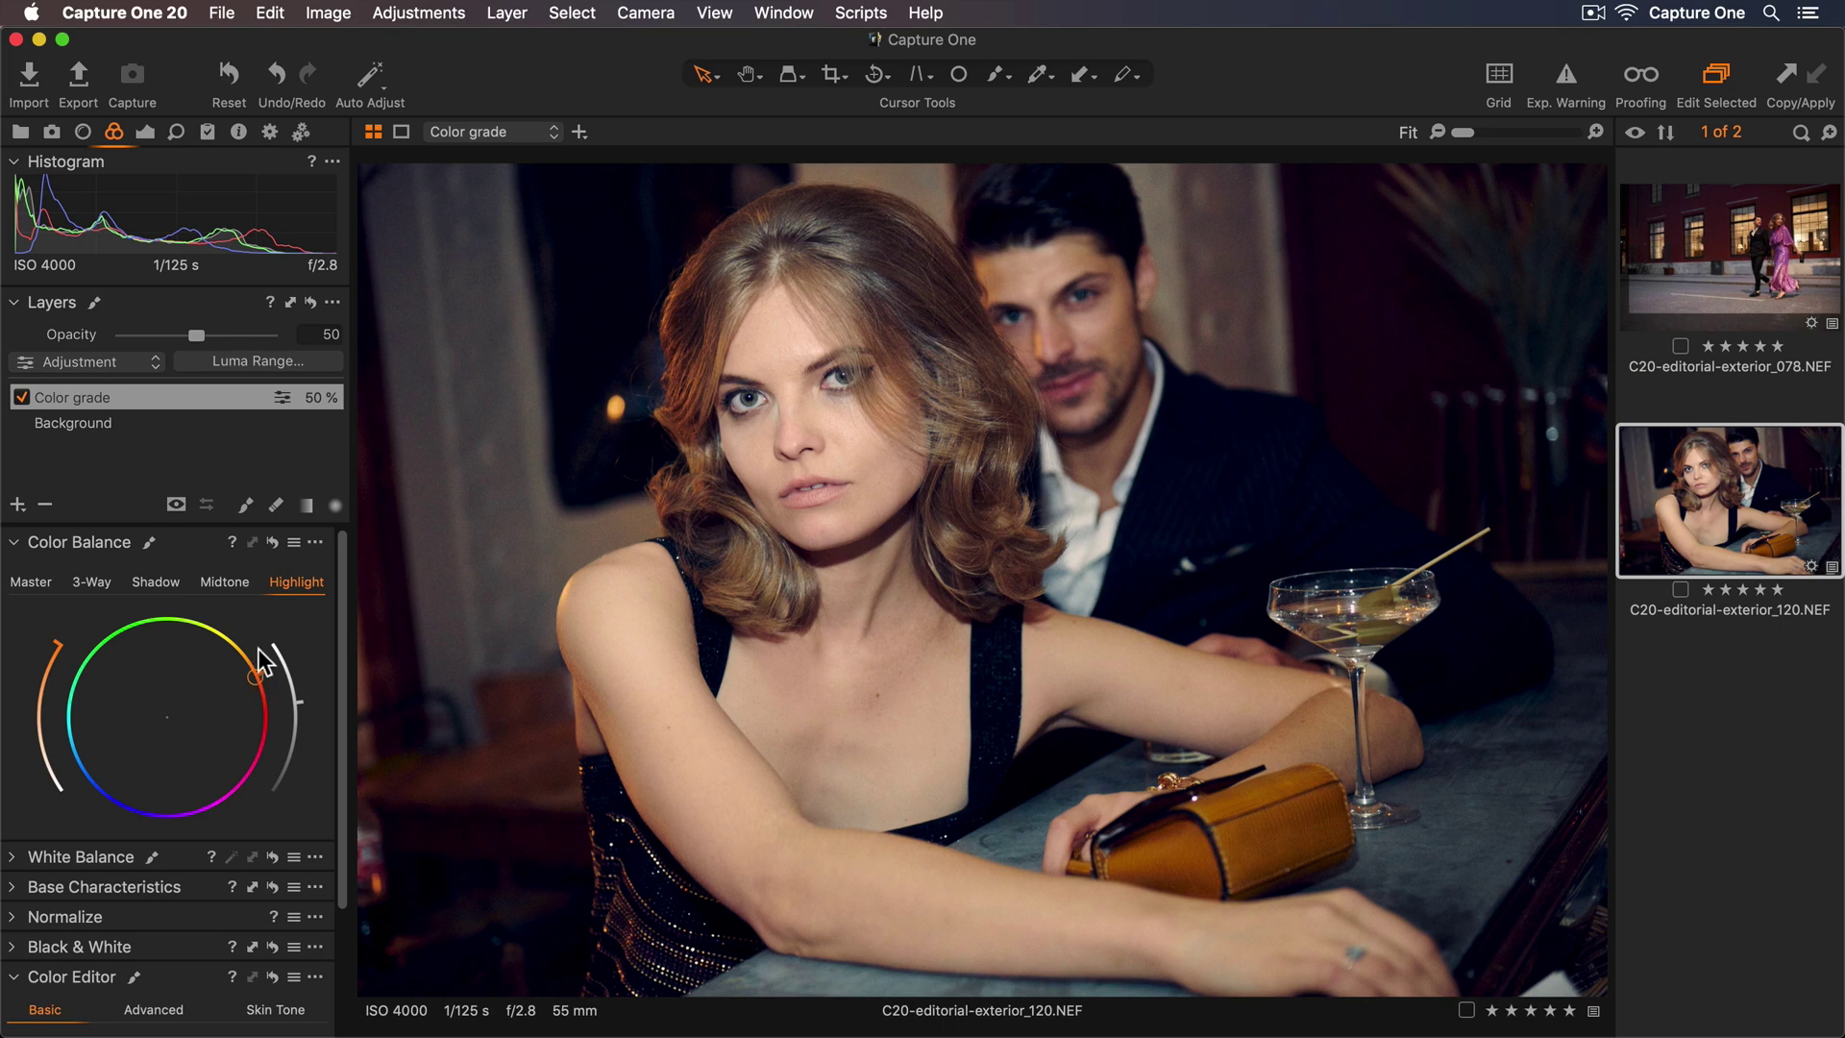
left_click(21, 397)
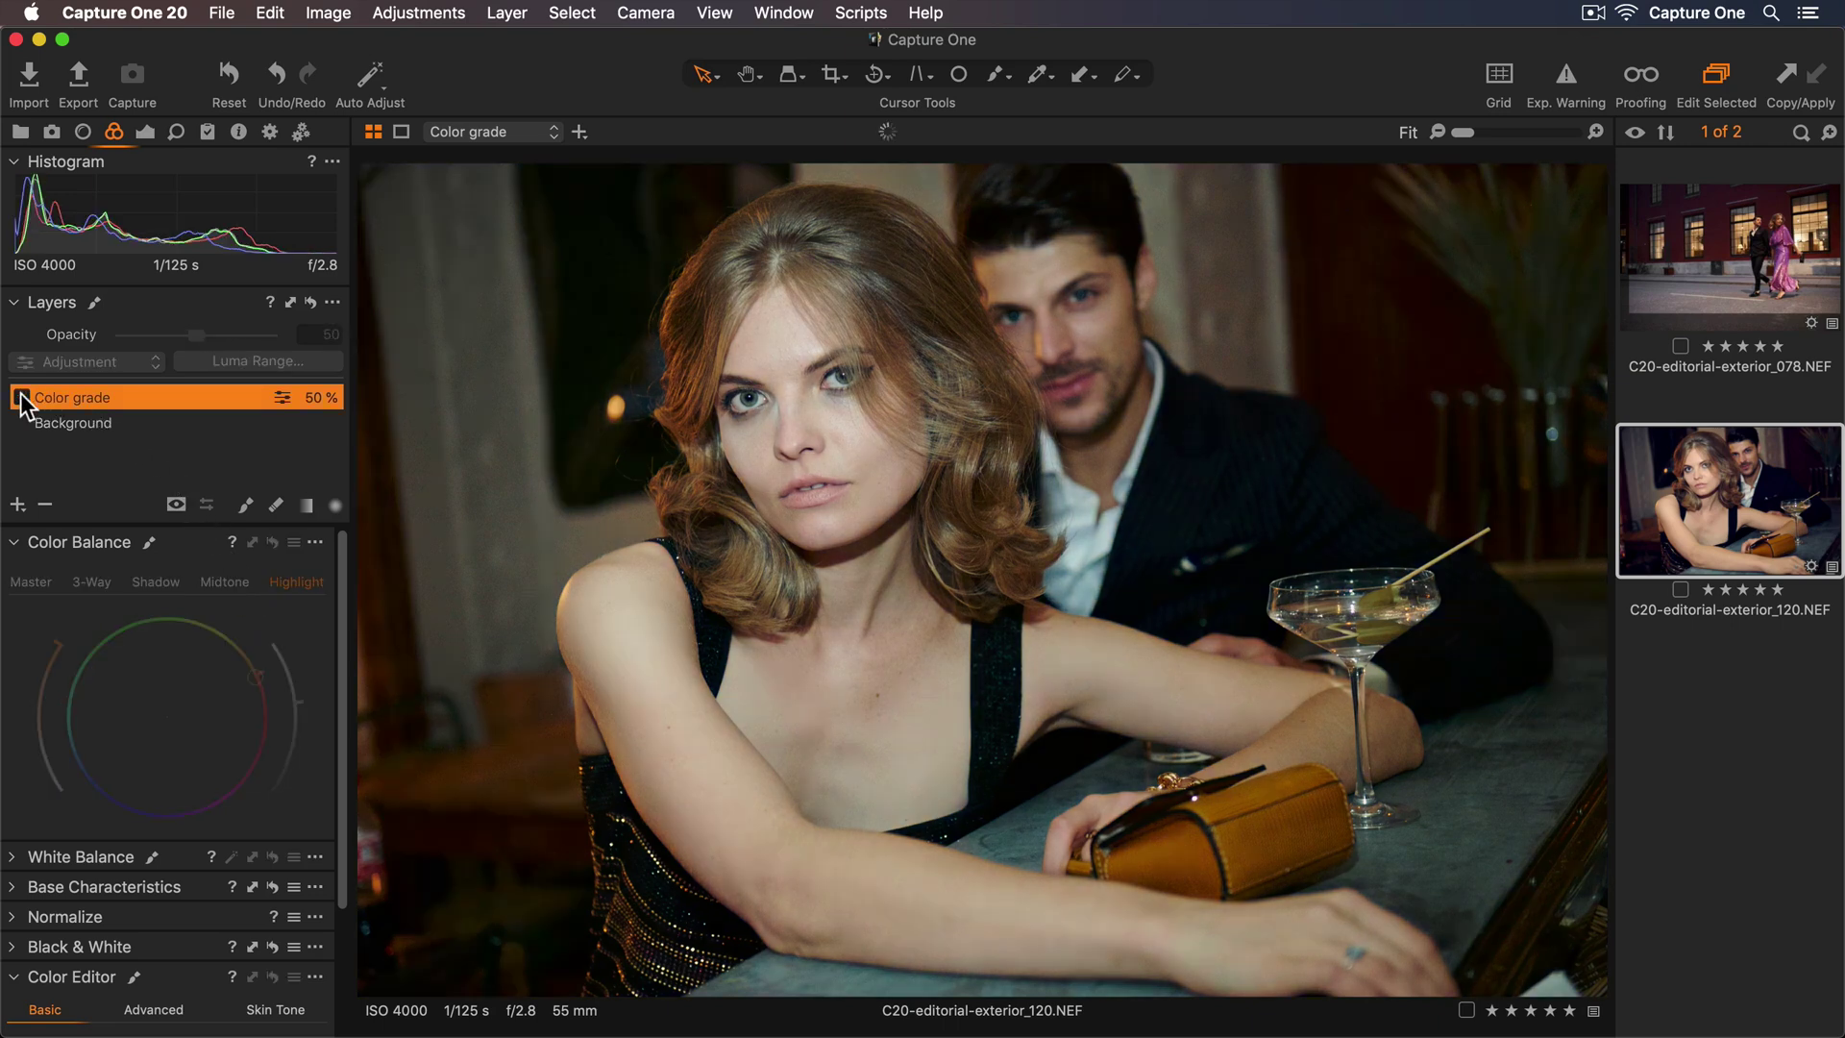
left_click(21, 397)
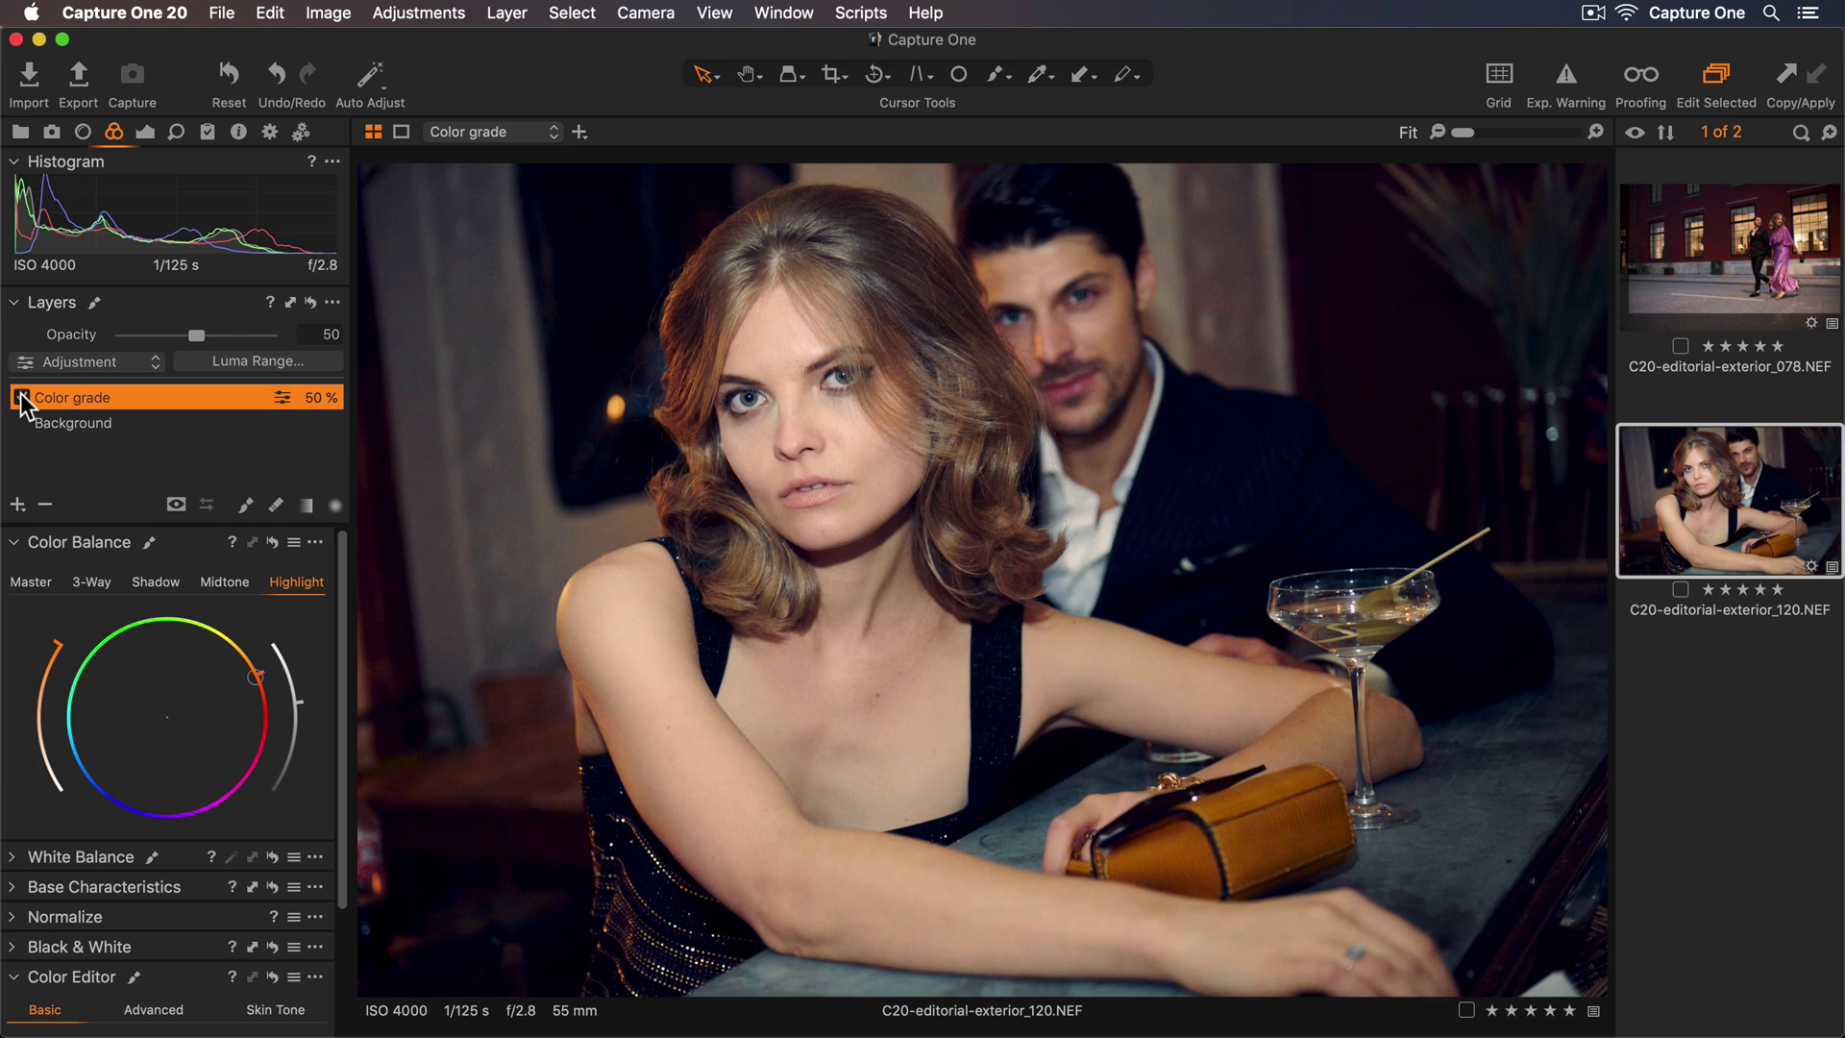
left_click_drag(196, 335, 161, 330)
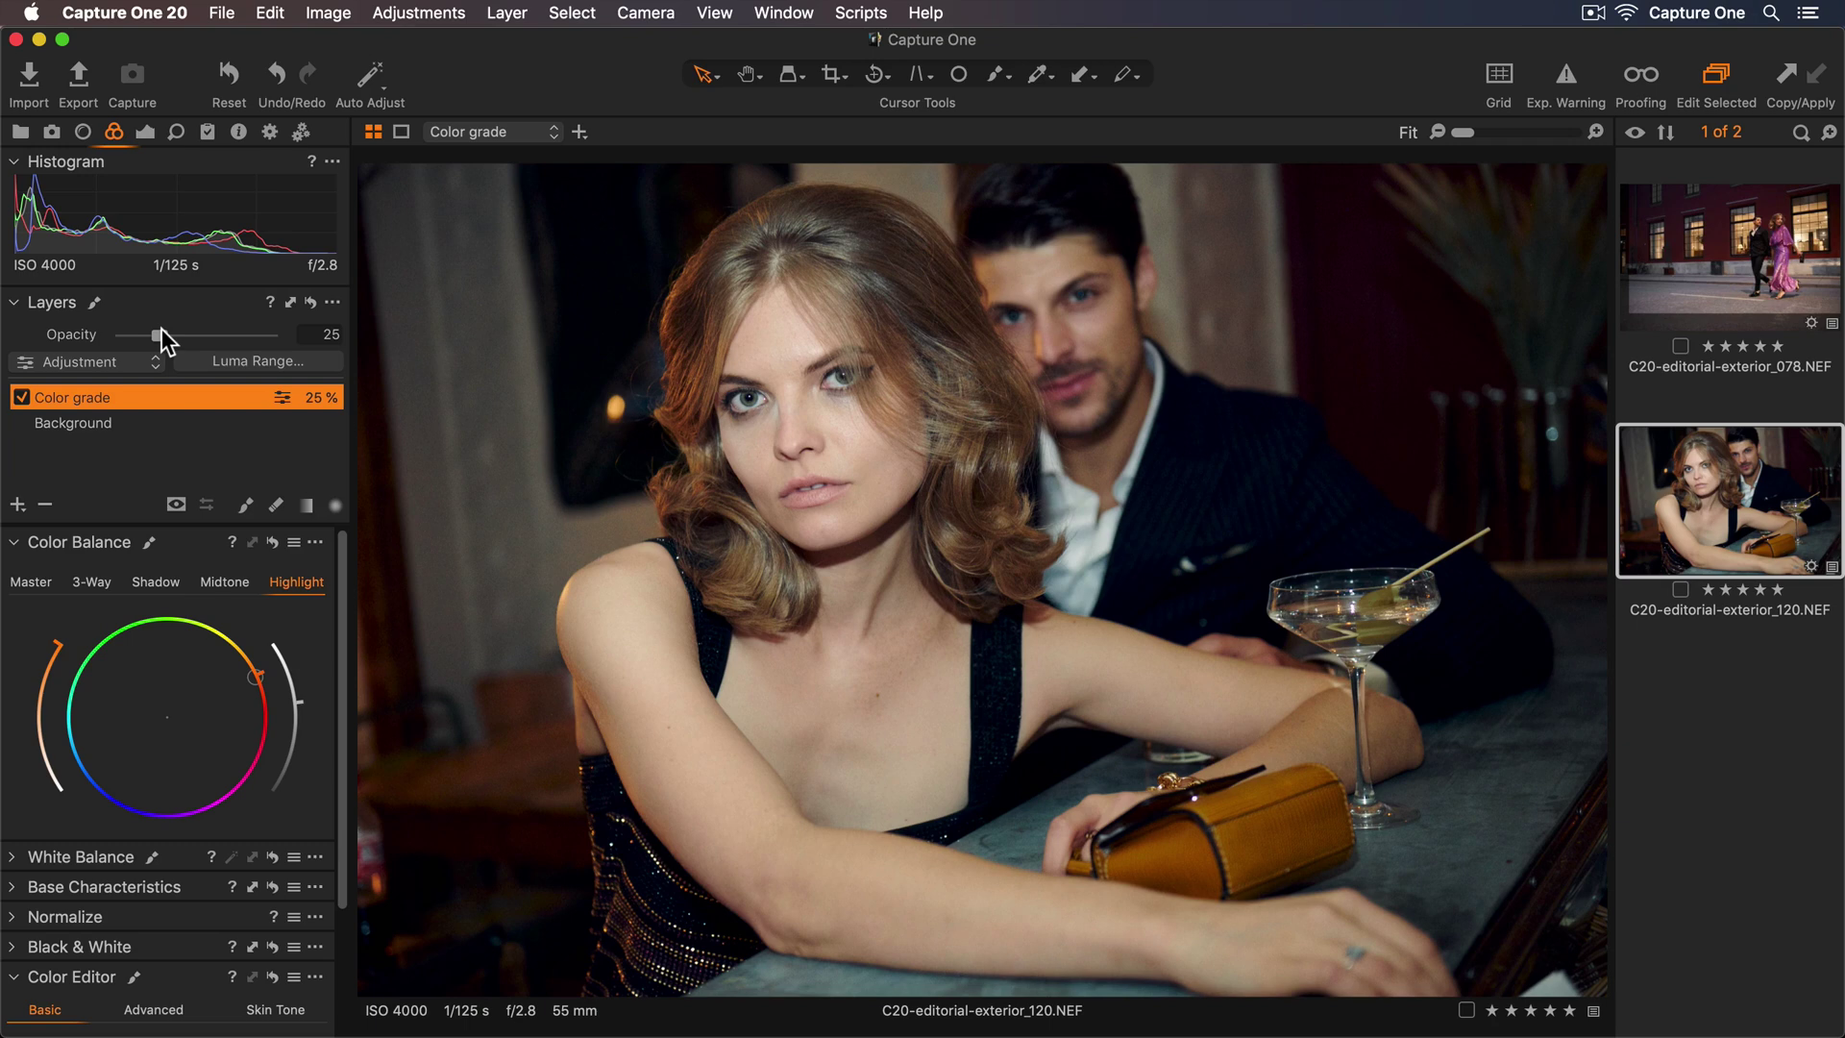
On the Color grade layer, shift the Master colour balance slightly toward red-orange
left_click(37, 584)
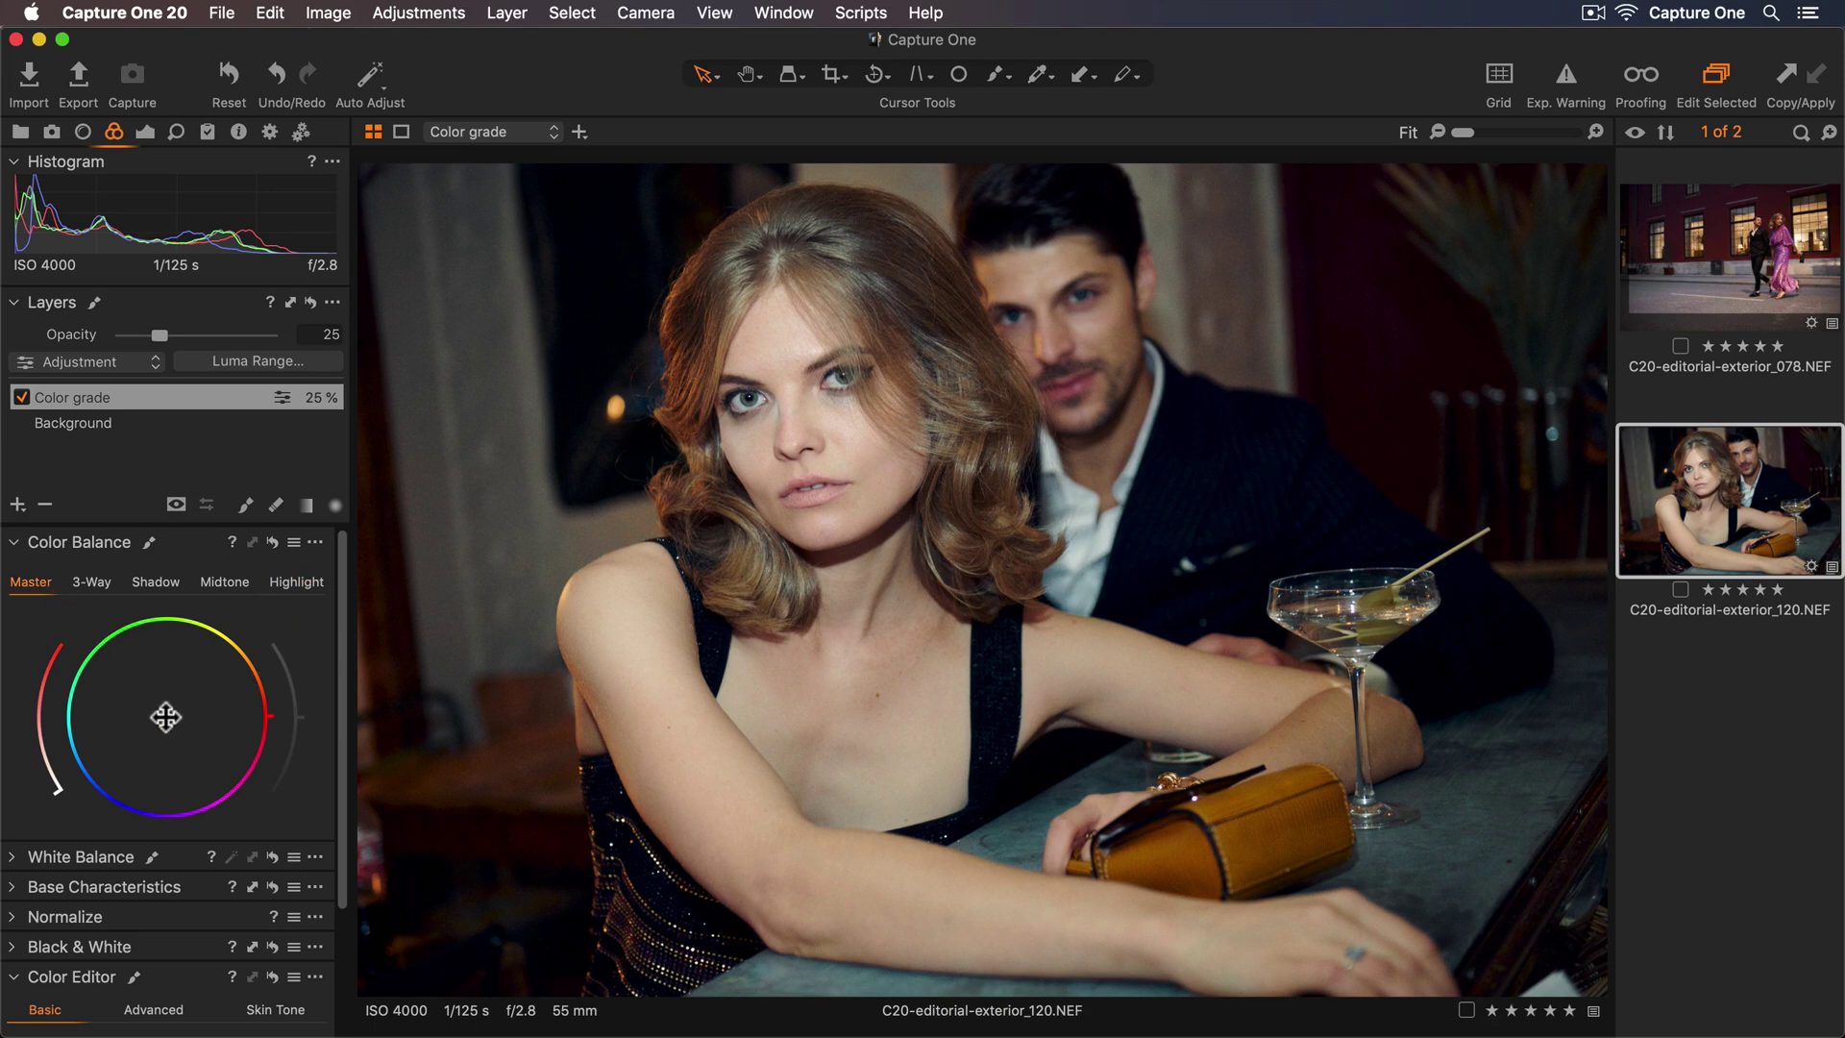
left_click_drag(165, 717, 212, 737)
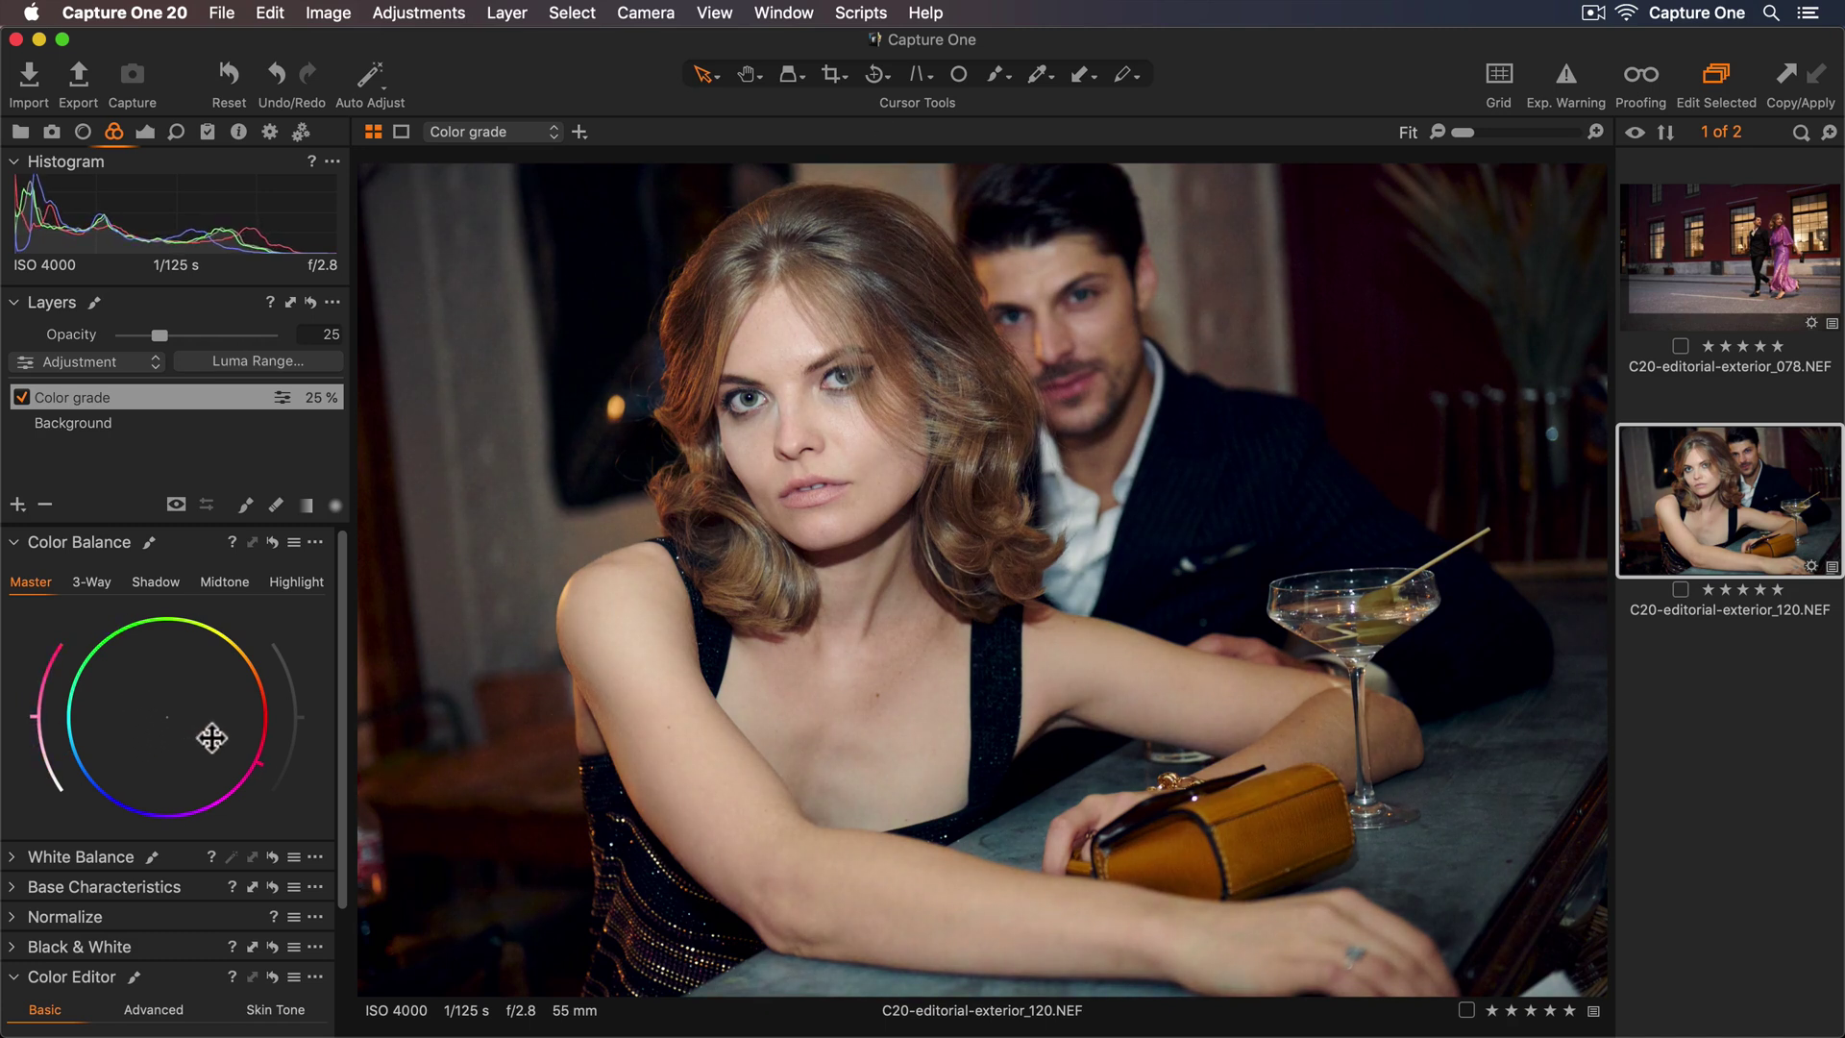